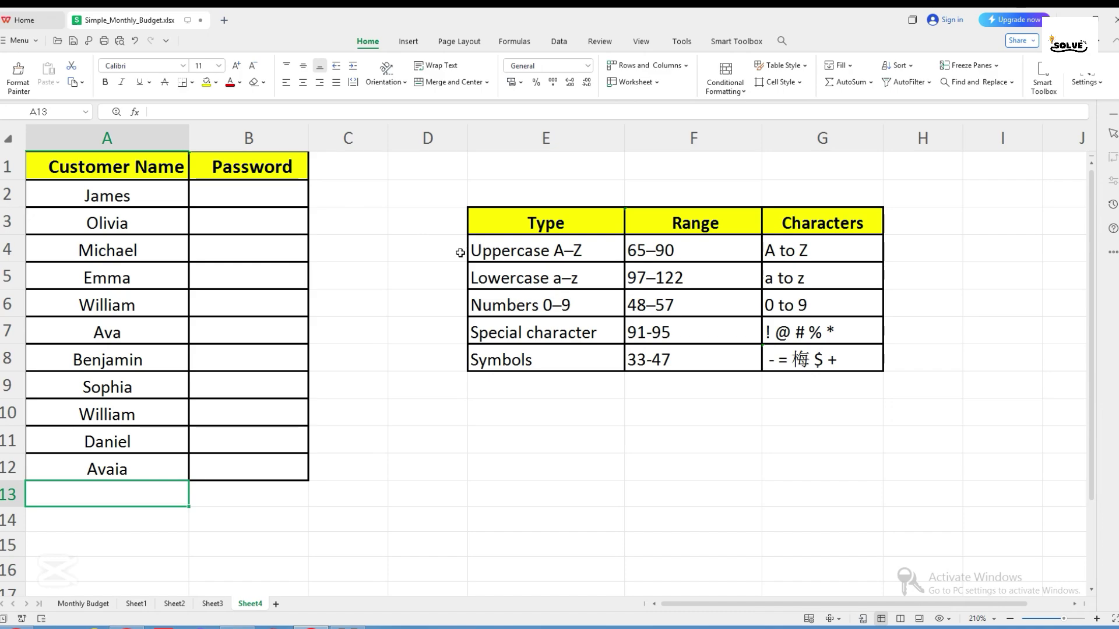
Review the character types listed in E4:E8, from uppercase letters through symbols
{"action": "left_click", "coordinate": [501, 257]}
{"action": "left_click", "coordinate": [506, 280]}
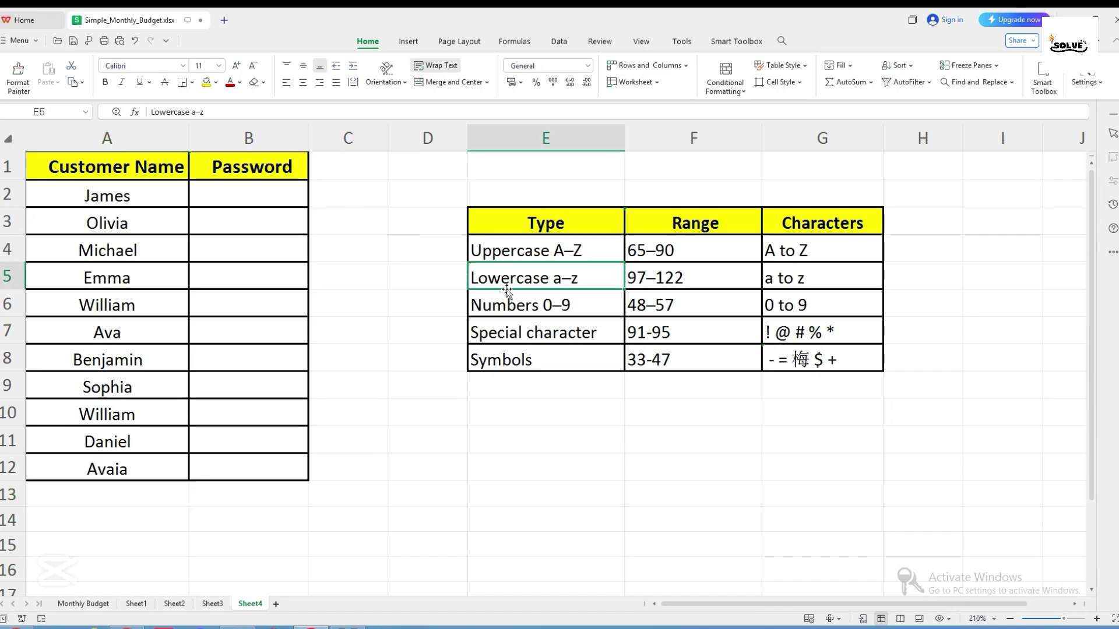
{"action": "left_click", "coordinate": [511, 306]}
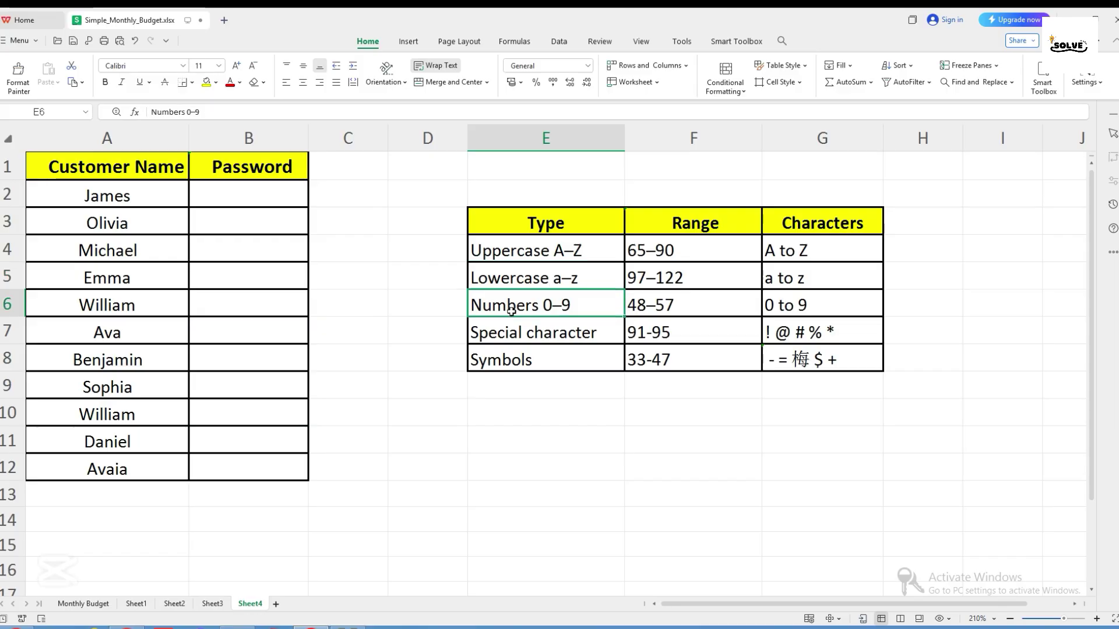
{"action": "left_click", "coordinate": [518, 330]}
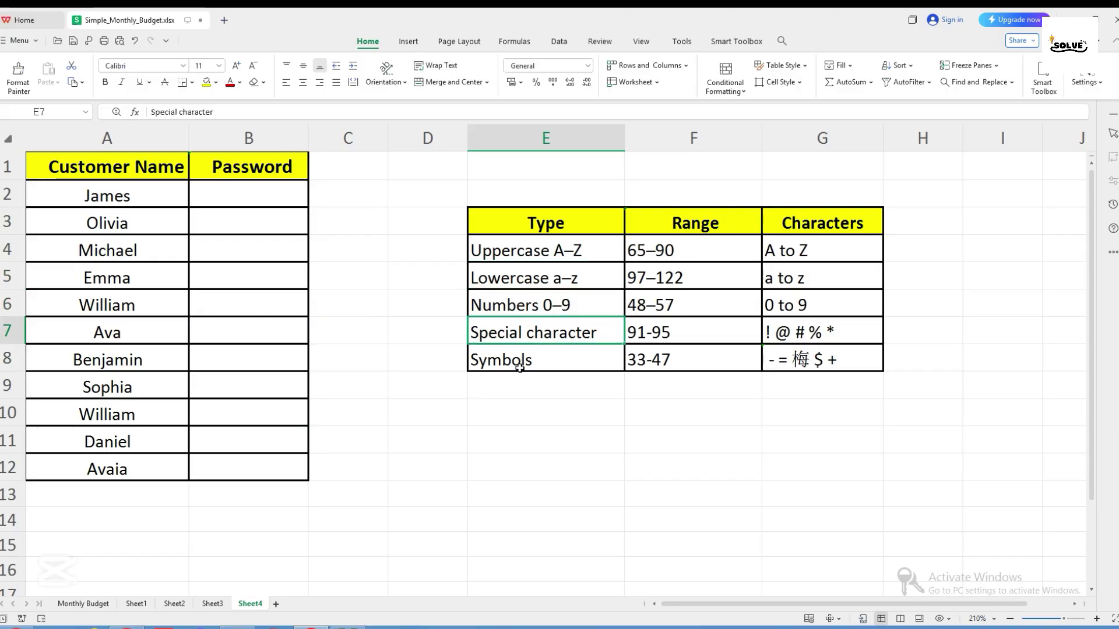
{"action": "left_click", "coordinate": [519, 367]}
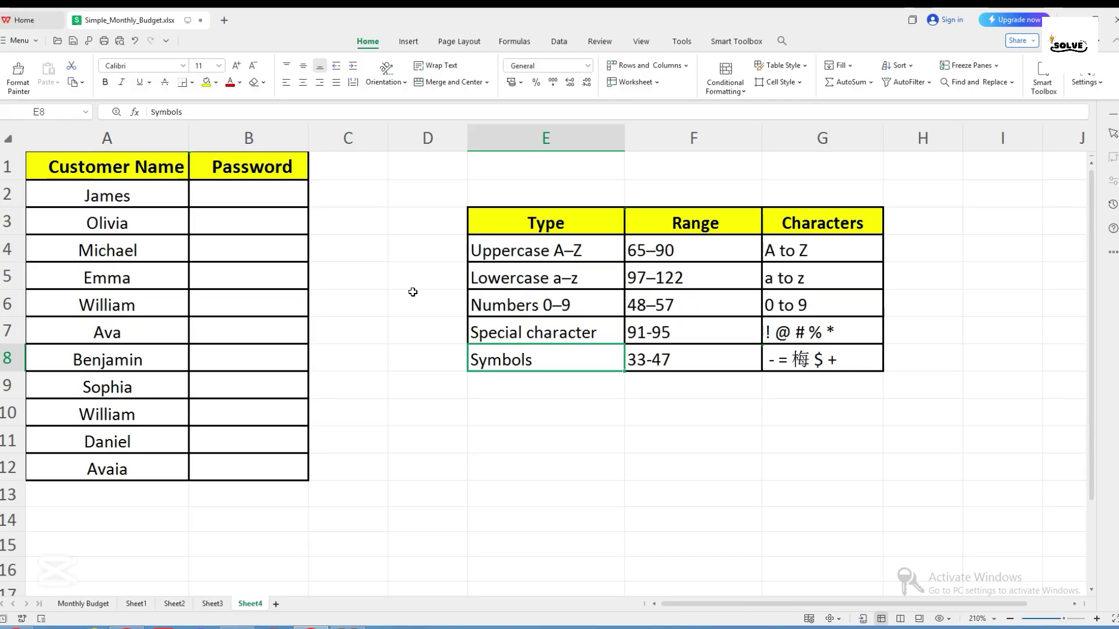
Examine the Customer Name column and the empty Password column beside it
{"action": "left_click_drag", "start_coordinate": [102, 166], "coordinate": [225, 281]}
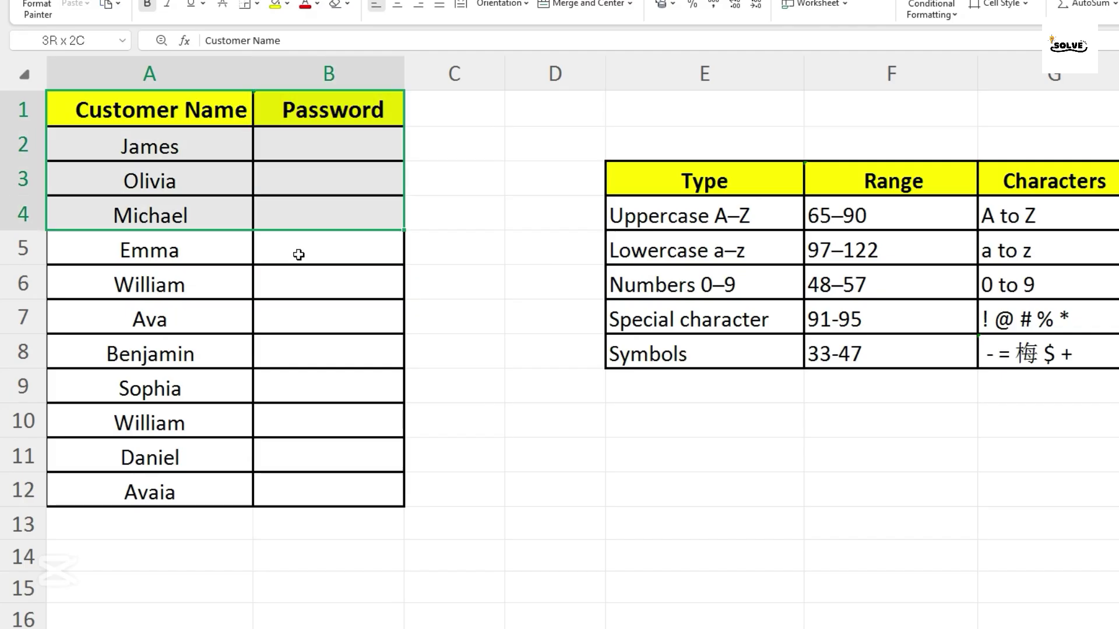
{"action": "left_click", "coordinate": [295, 425]}
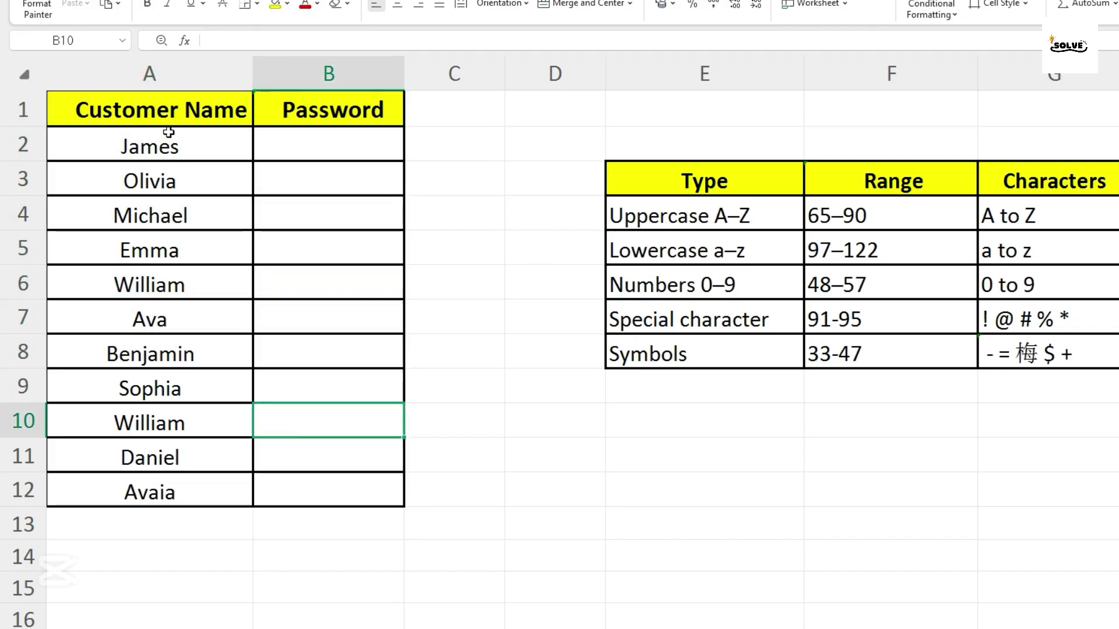
{"action": "left_click", "coordinate": [165, 112]}
{"action": "double_click", "coordinate": [169, 110]}
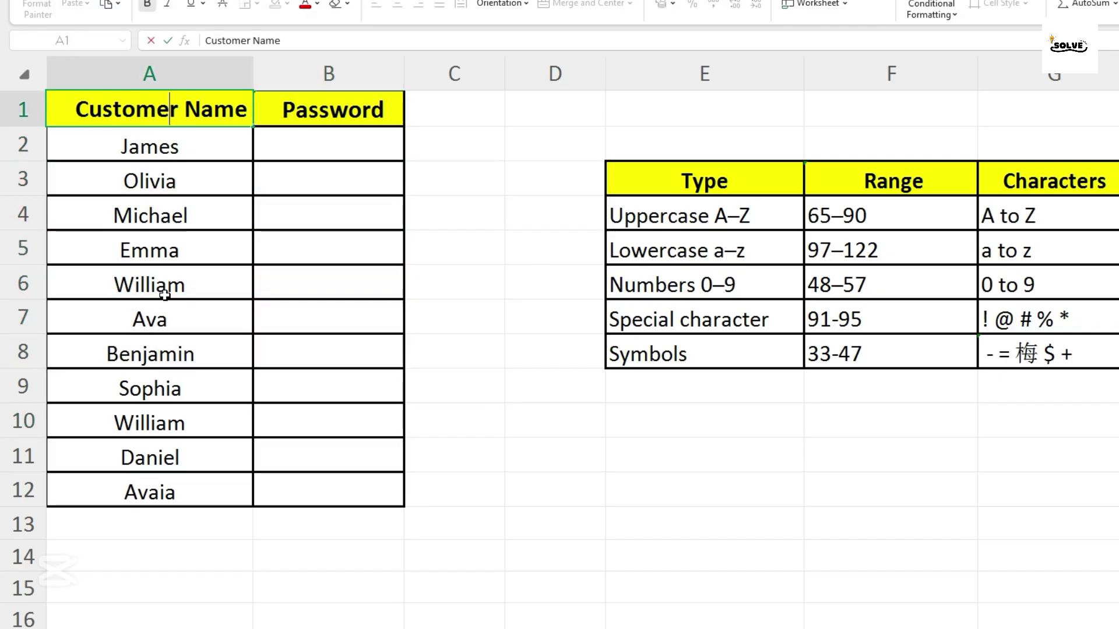
{"action": "left_click", "coordinate": [160, 153]}
{"action": "double_click", "coordinate": [159, 149]}
{"action": "left_click", "coordinate": [161, 392]}
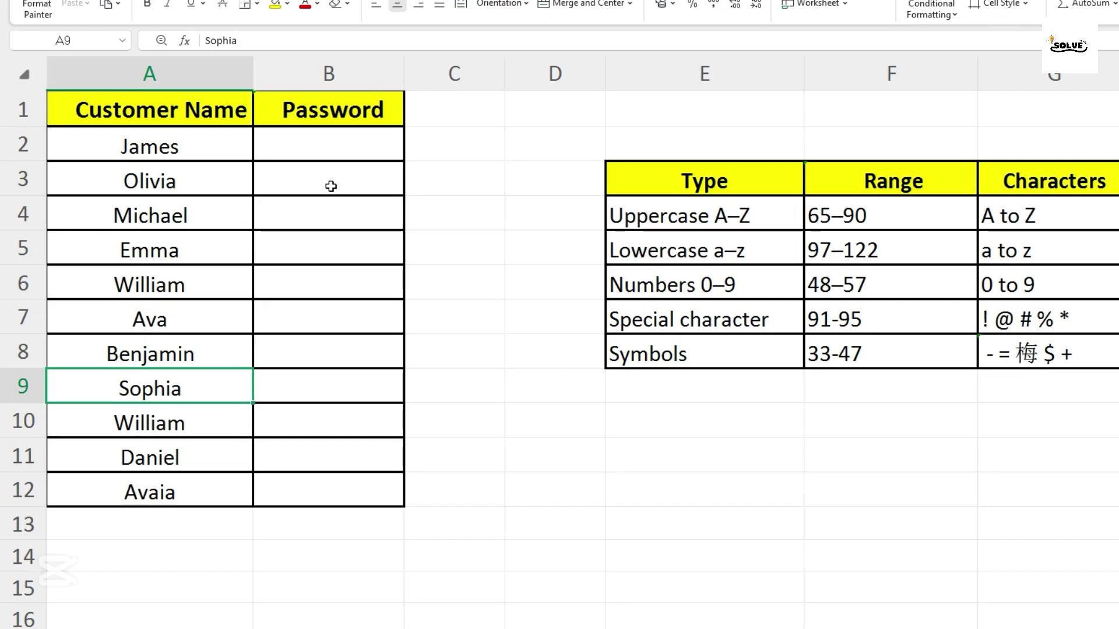
{"action": "left_click", "coordinate": [325, 144]}
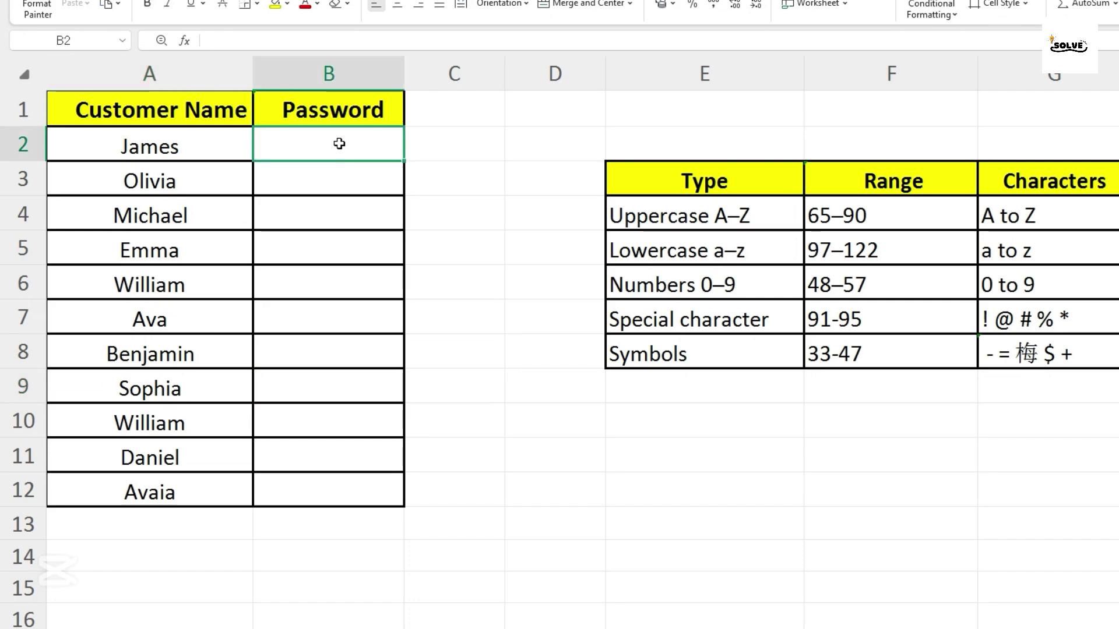
{"action": "left_click_drag", "start_coordinate": [344, 170], "coordinate": [344, 263]}
Examine the layout of the character reference table and go through each entry under its Type heading
{"action": "left_click_drag", "start_coordinate": [677, 194], "coordinate": [871, 193]}
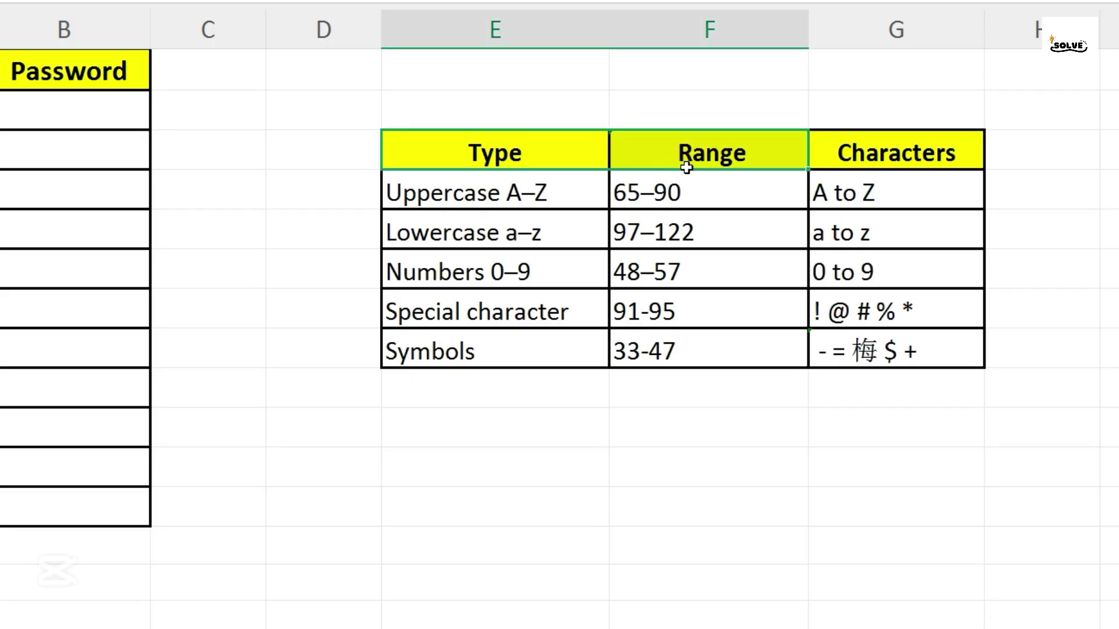
{"action": "left_click_drag", "start_coordinate": [686, 167], "coordinate": [857, 325]}
{"action": "left_click", "coordinate": [882, 425]}
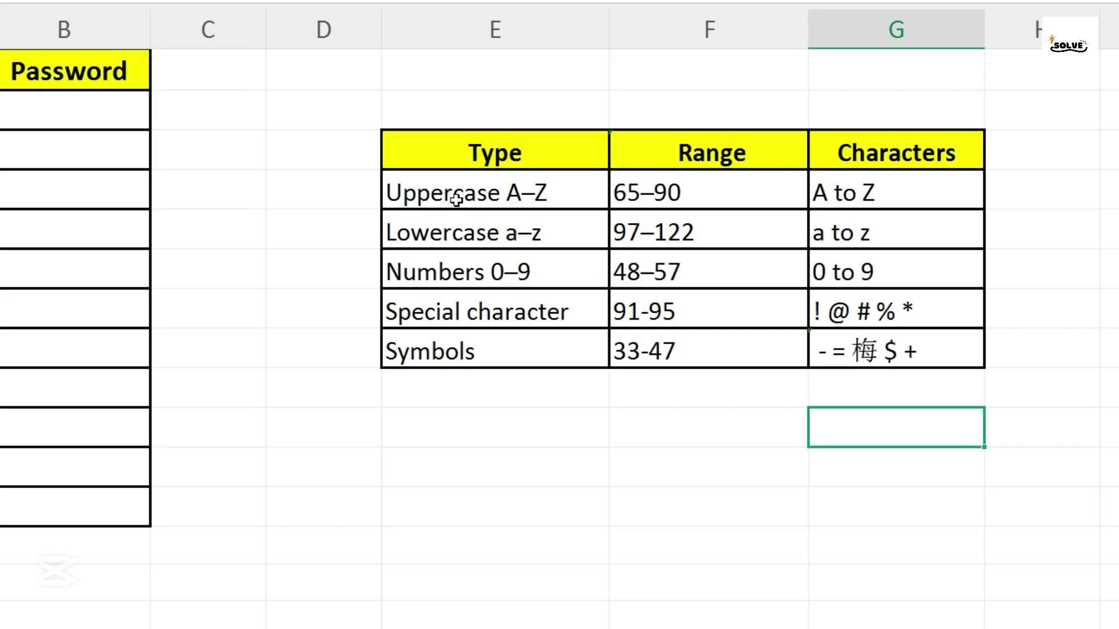
{"action": "left_click", "coordinate": [477, 152]}
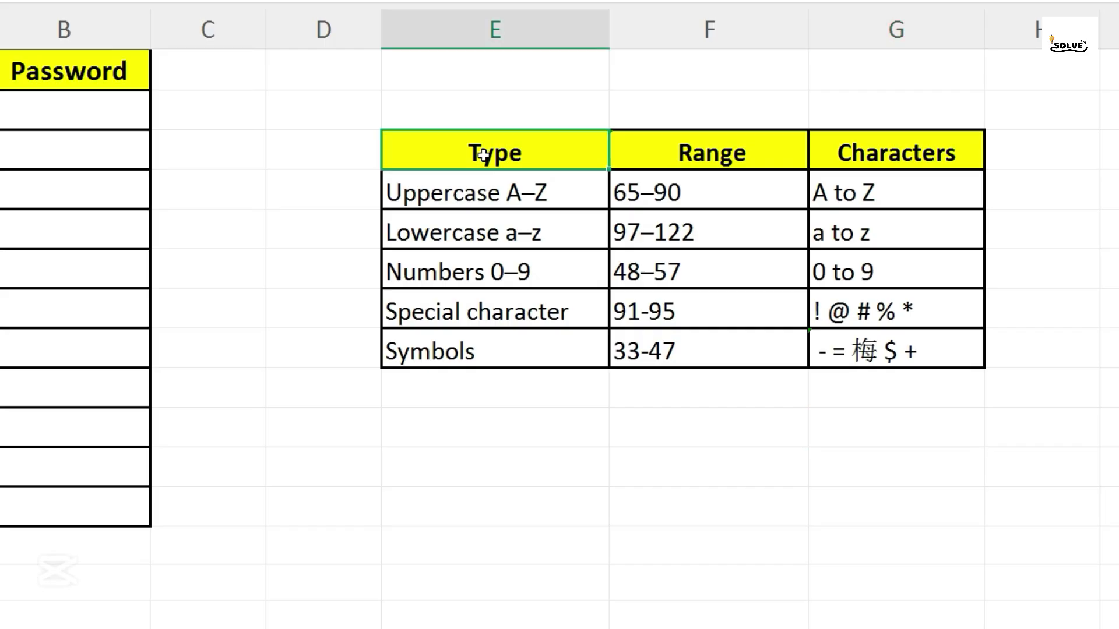
{"action": "left_click", "coordinate": [492, 198]}
{"action": "left_click", "coordinate": [500, 233]}
{"action": "left_click", "coordinate": [505, 270]}
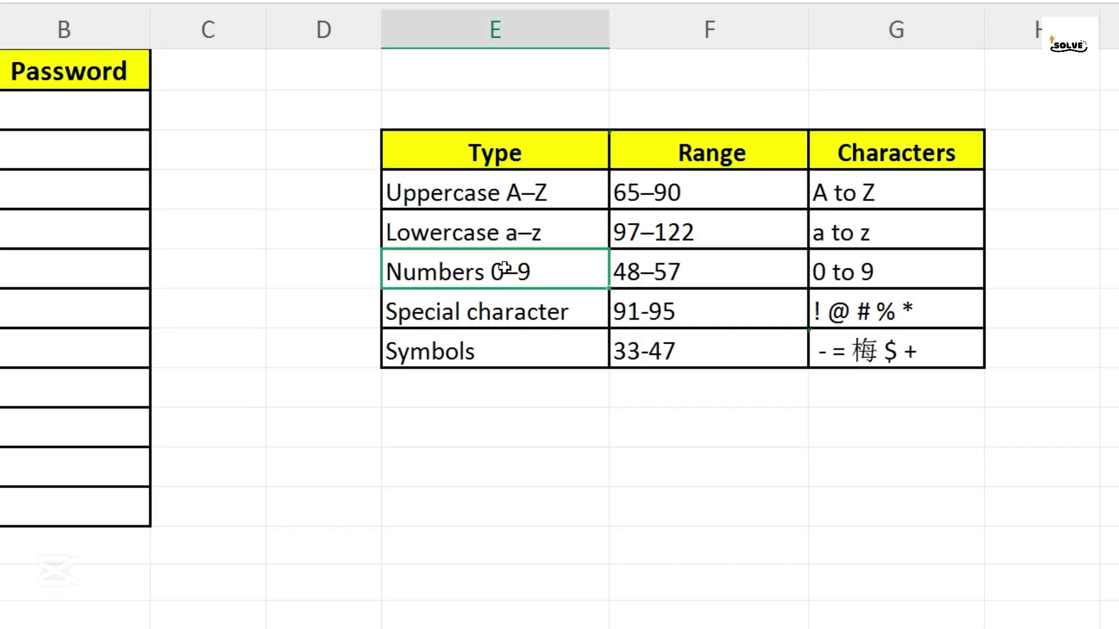
{"action": "left_click", "coordinate": [500, 309]}
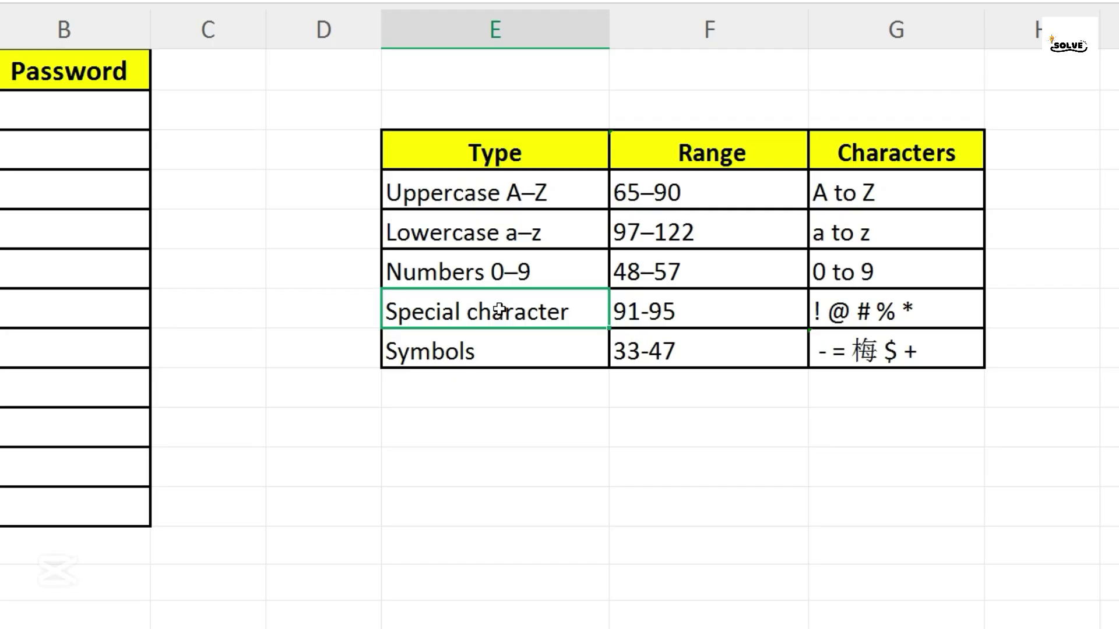
{"action": "left_click", "coordinate": [496, 351]}
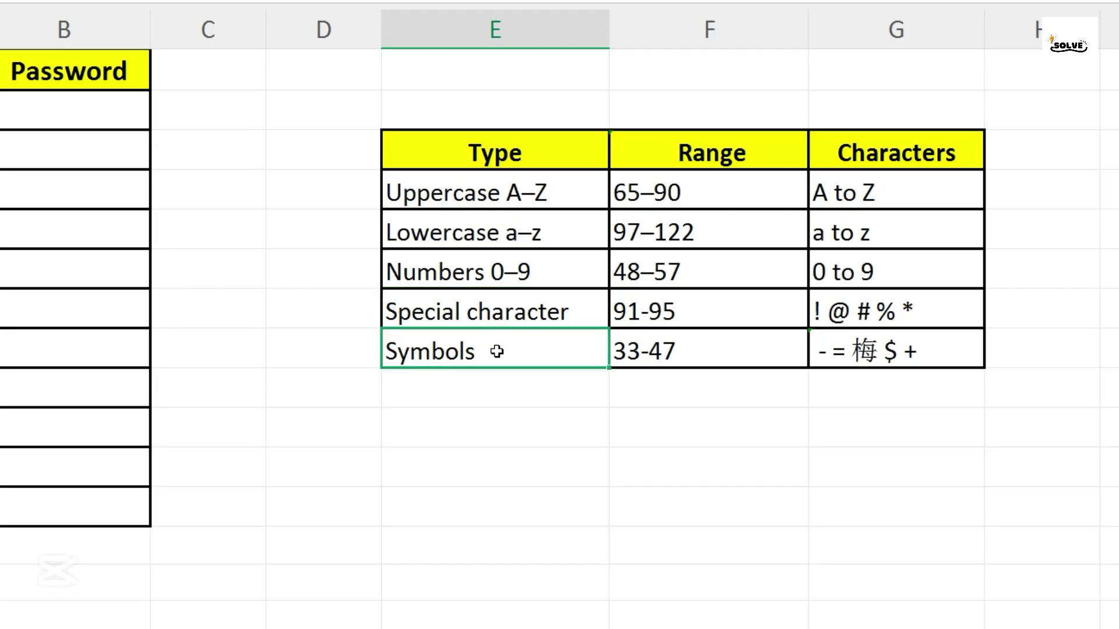
Match each character type with its code in the Range column and examine the Characters column
{"action": "left_click", "coordinate": [725, 153]}
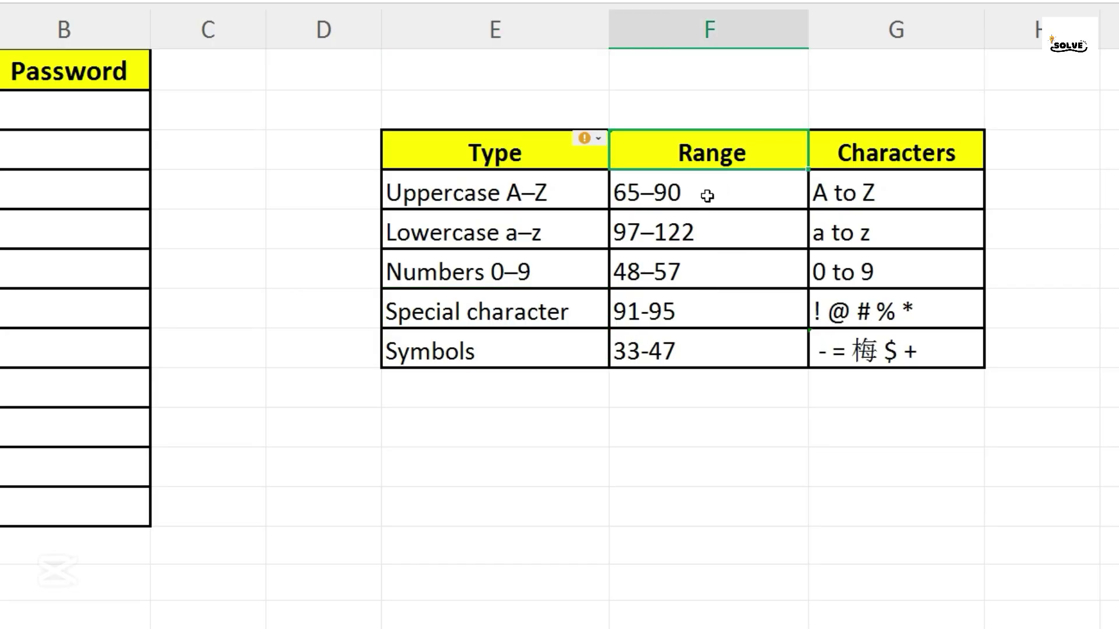
{"action": "left_click", "coordinate": [548, 208]}
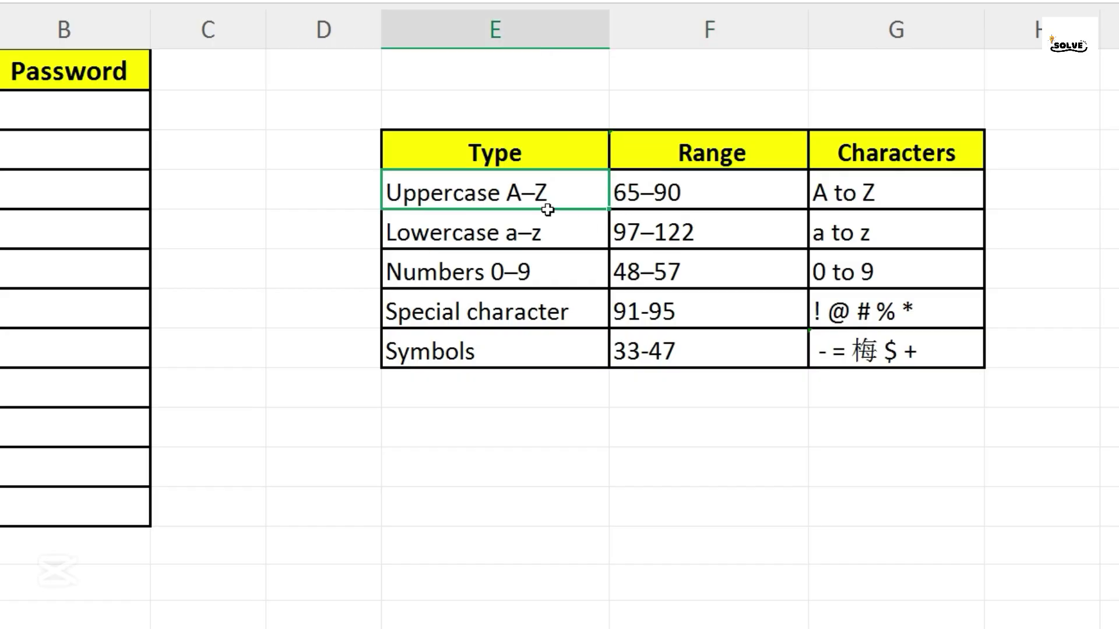
{"action": "left_click", "coordinate": [740, 199]}
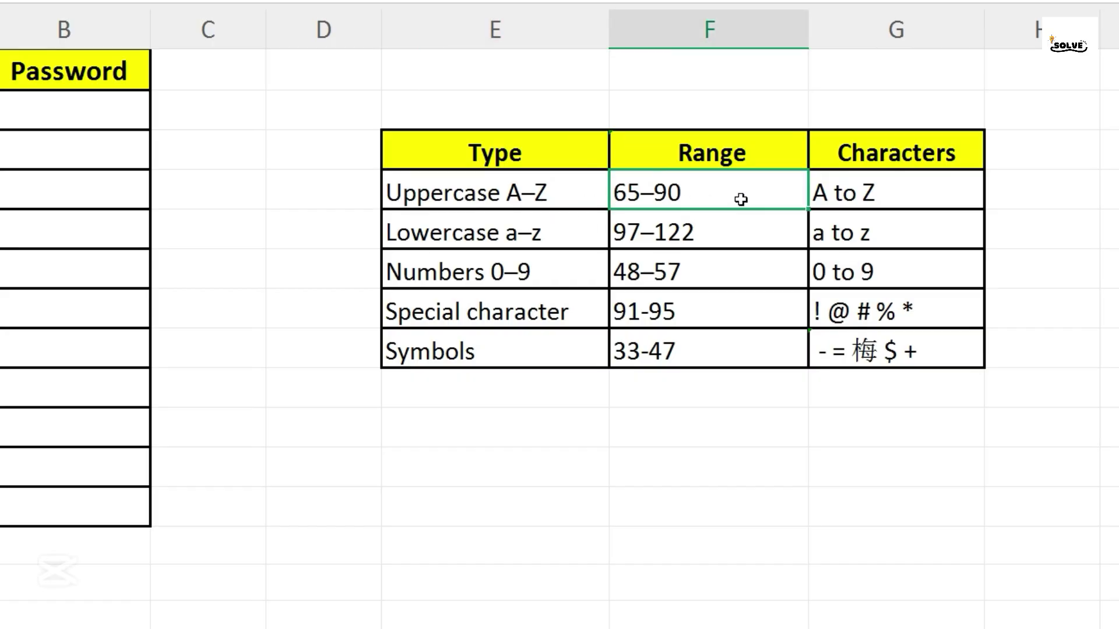
{"action": "left_click", "coordinate": [566, 234]}
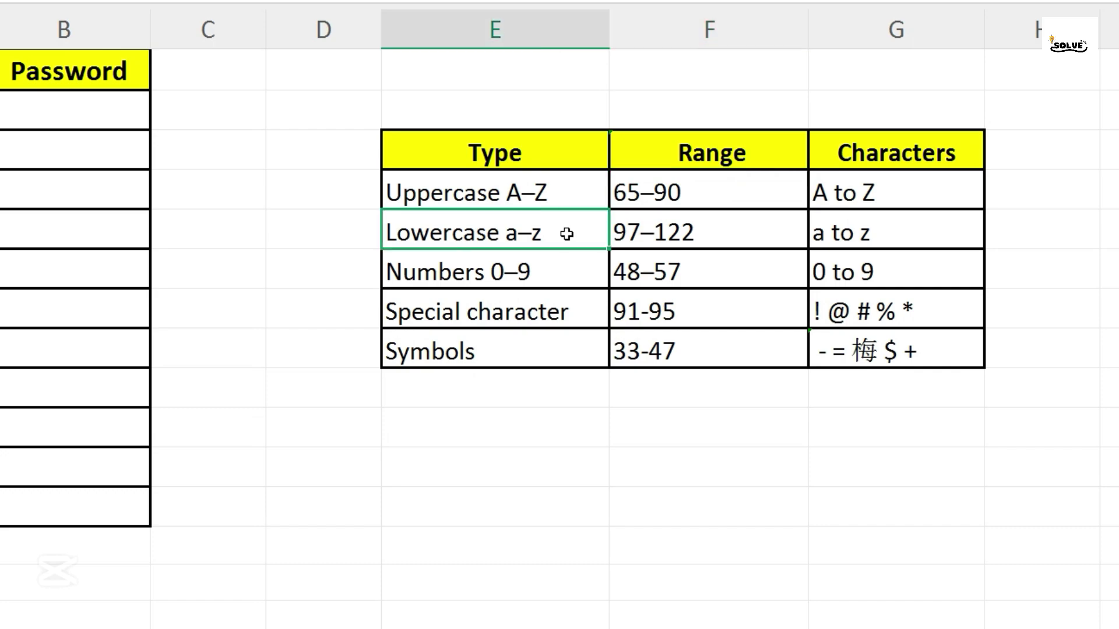
{"action": "left_click", "coordinate": [733, 233]}
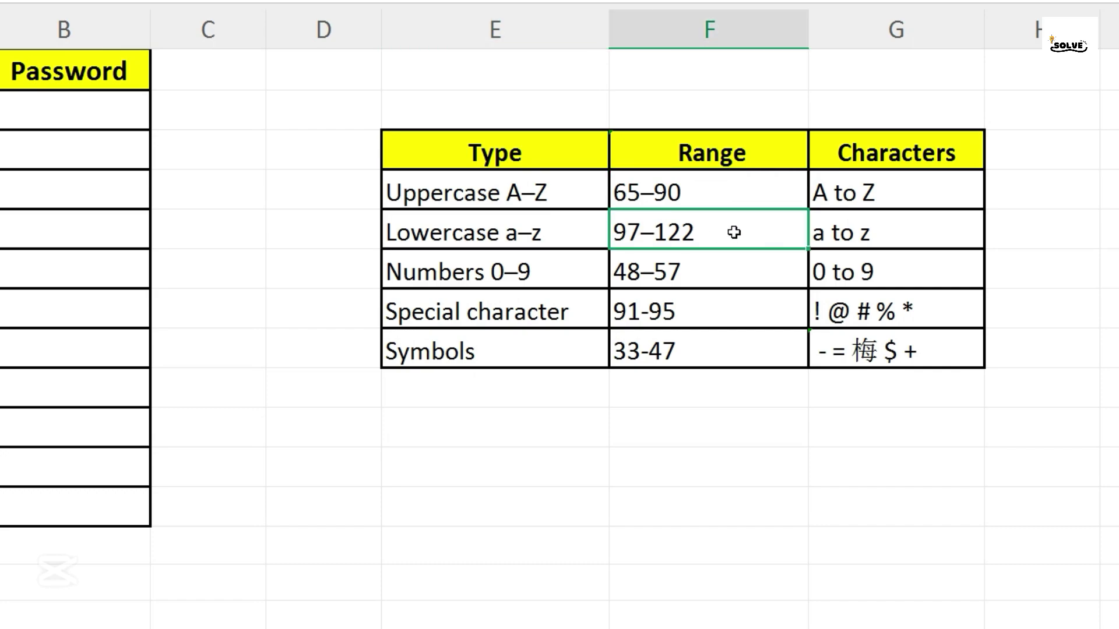
{"action": "left_click", "coordinate": [542, 280]}
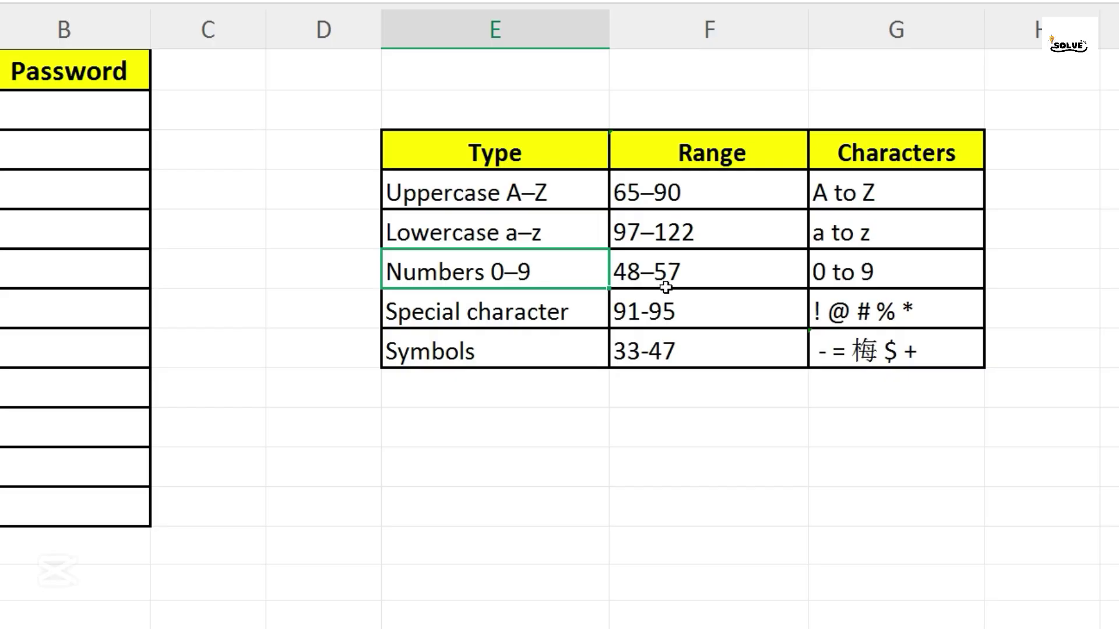
{"action": "left_click", "coordinate": [713, 279]}
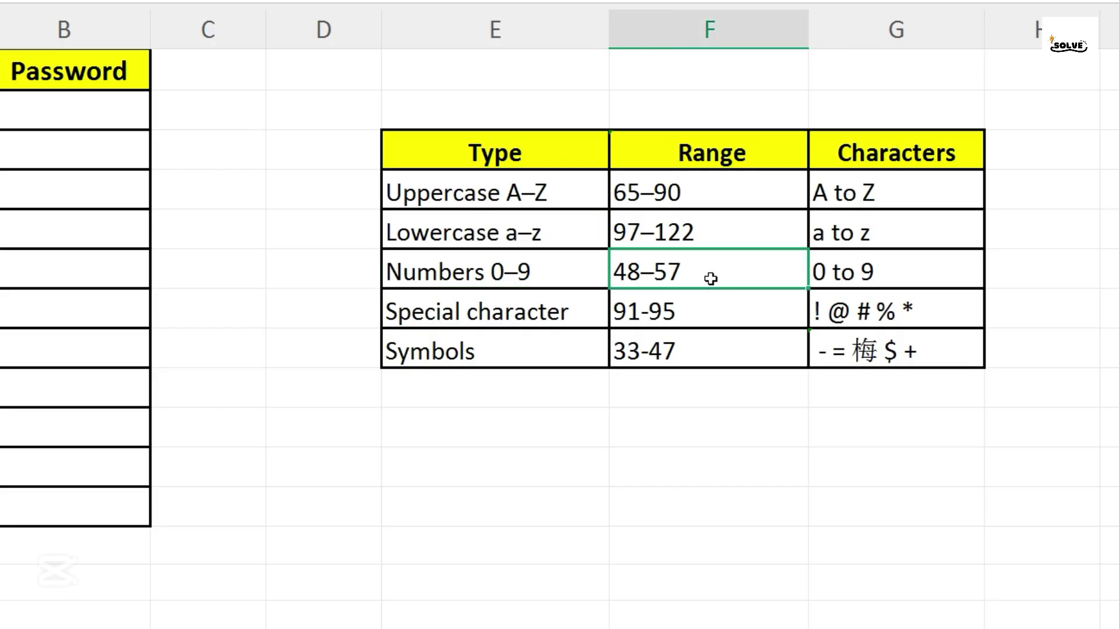
{"action": "left_click", "coordinate": [567, 317]}
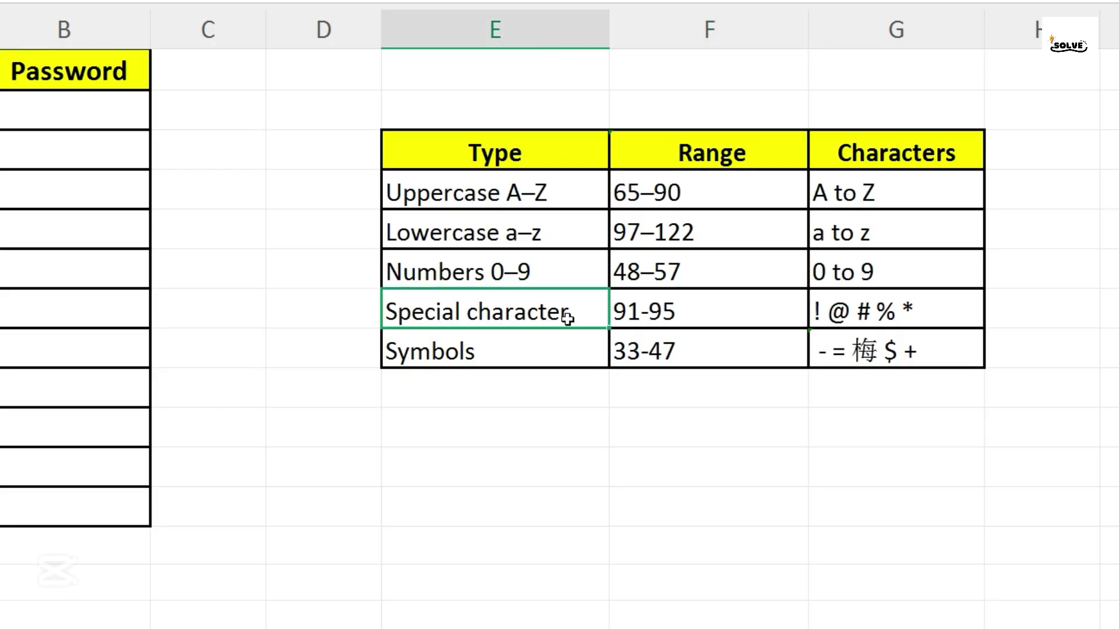
{"action": "left_click", "coordinate": [700, 314]}
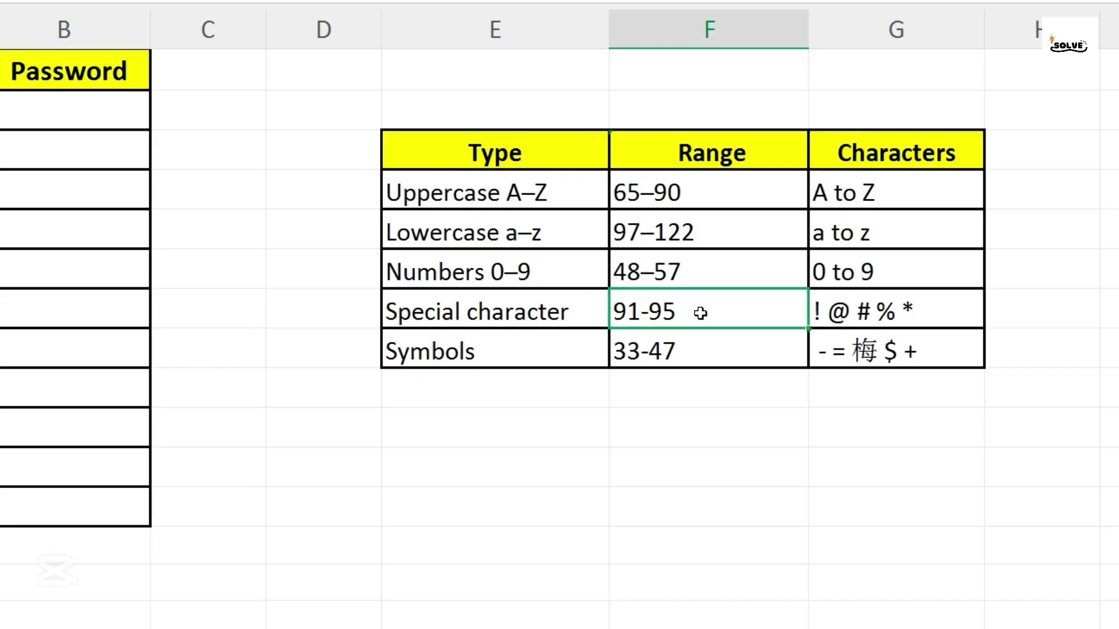
{"action": "left_click", "coordinate": [557, 352]}
{"action": "left_click", "coordinate": [741, 348]}
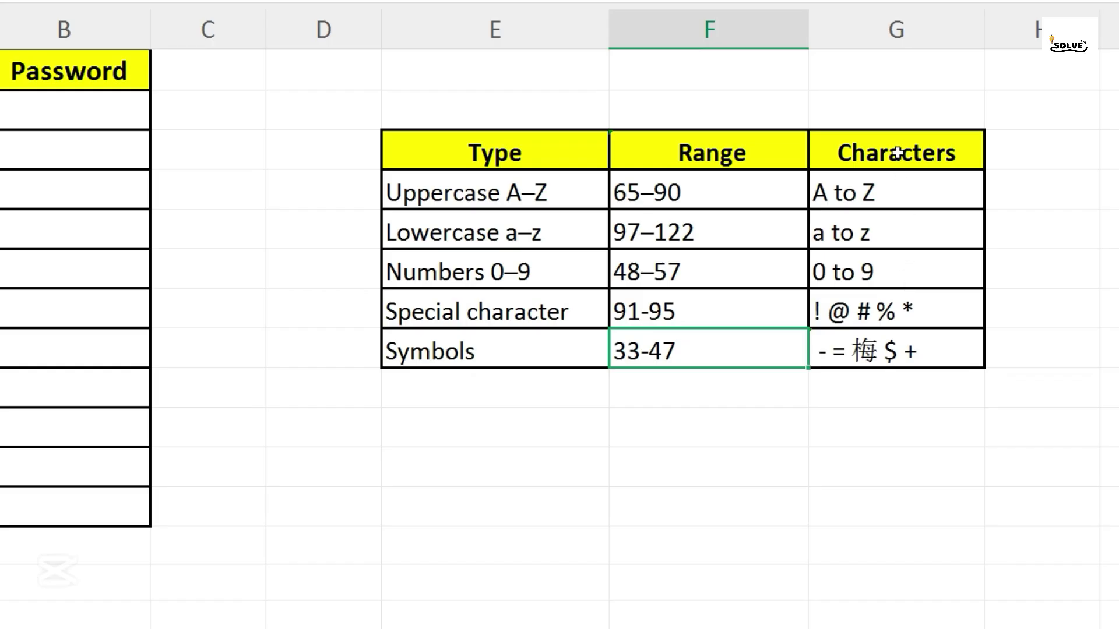
{"action": "left_click_drag", "start_coordinate": [897, 153], "coordinate": [929, 345]}
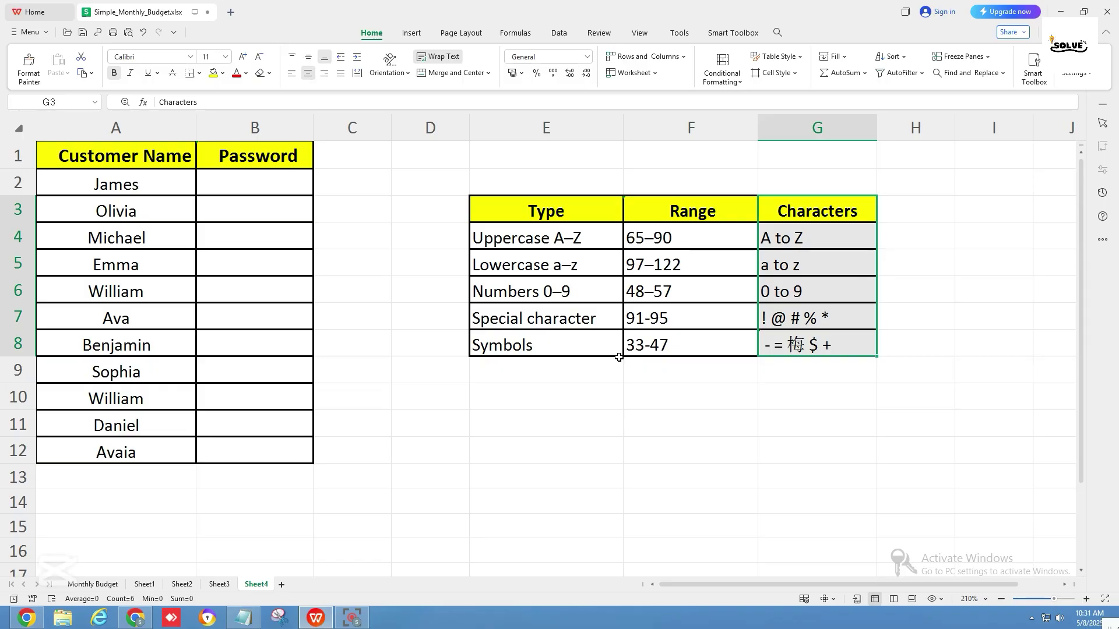
Enter the formula =RANDBETWEEN(1000,9000) in cell B2, the first customer's Password cell
{"action": "left_click", "coordinate": [248, 184]}
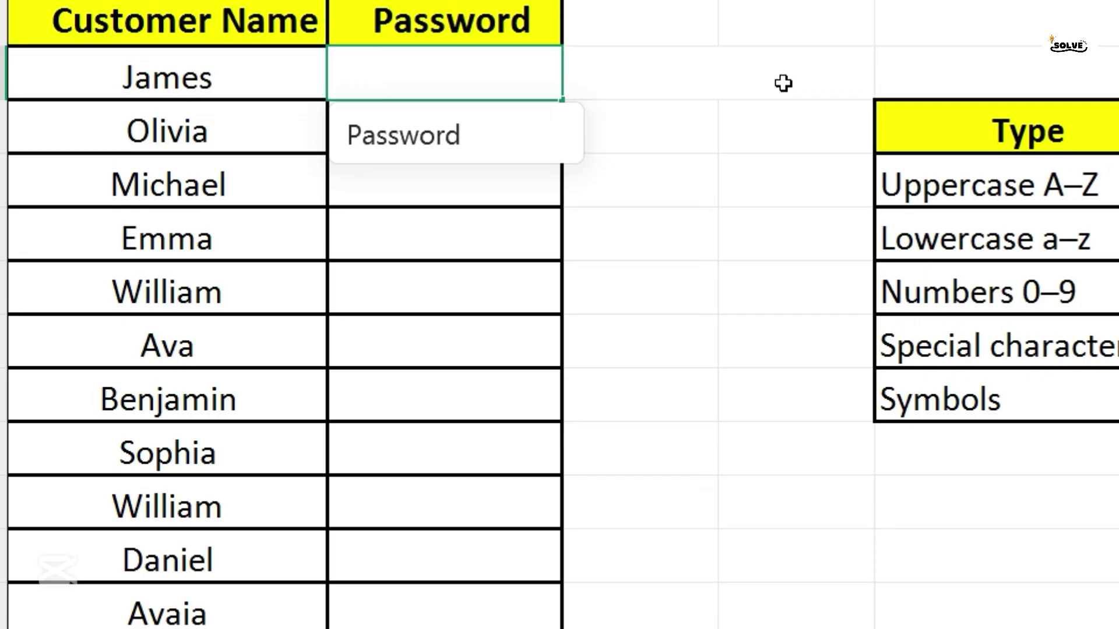
{"action": "left_click", "coordinate": [409, 295]}
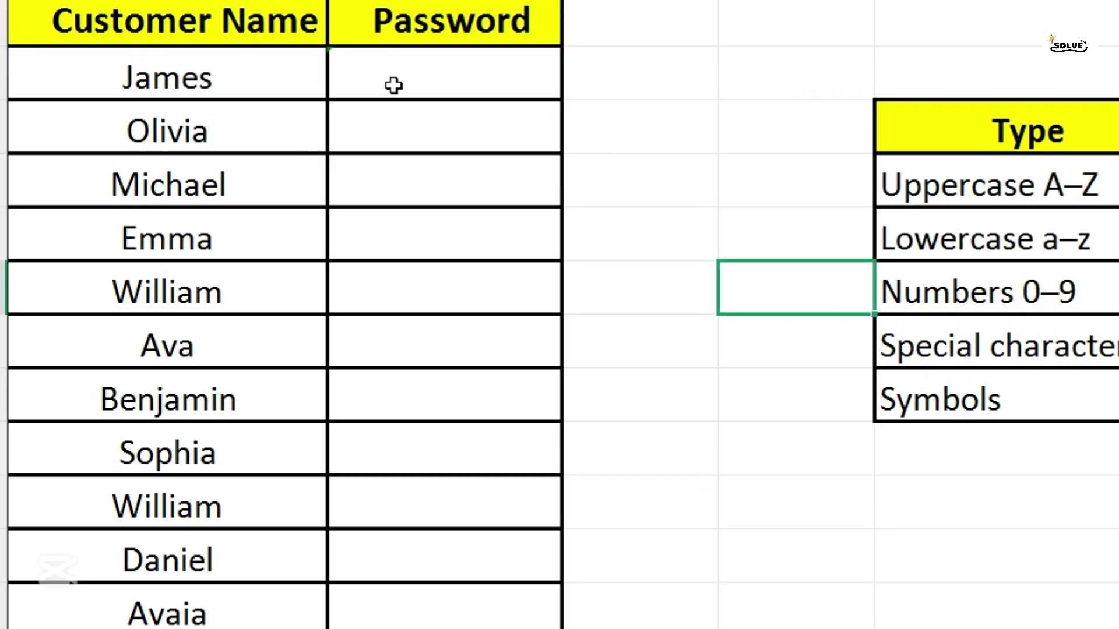
{"action": "left_click", "coordinate": [226, 186]}
{"action": "double_click", "coordinate": [224, 184]}
{"action": "type", "text": "=rand"}
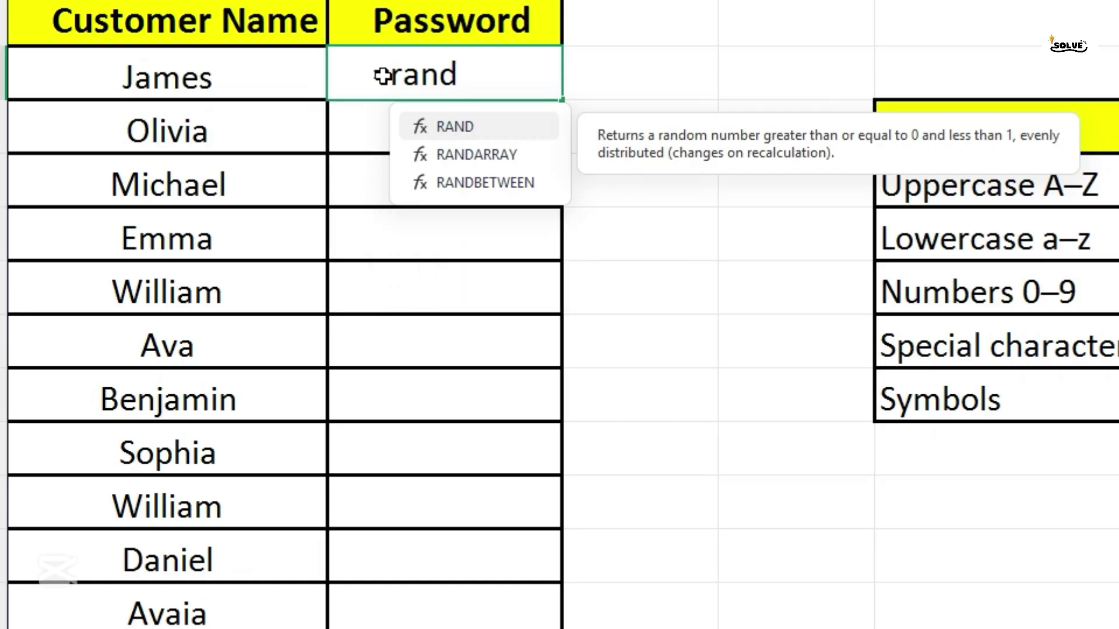
{"action": "double_click", "coordinate": [443, 183]}
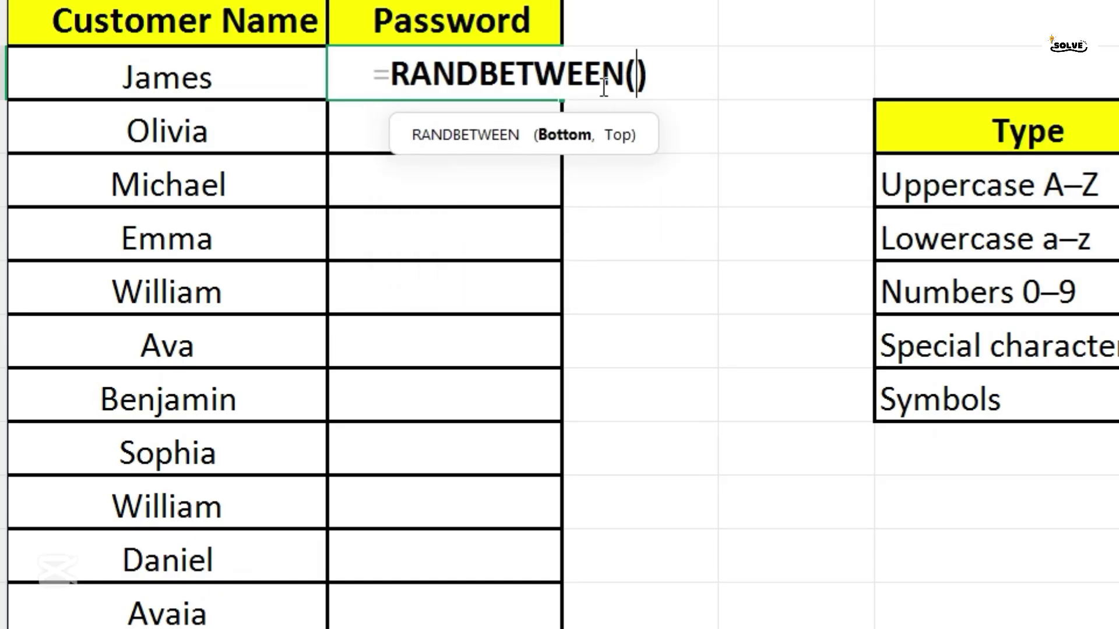
{"action": "type", "text": "1000,9000"}
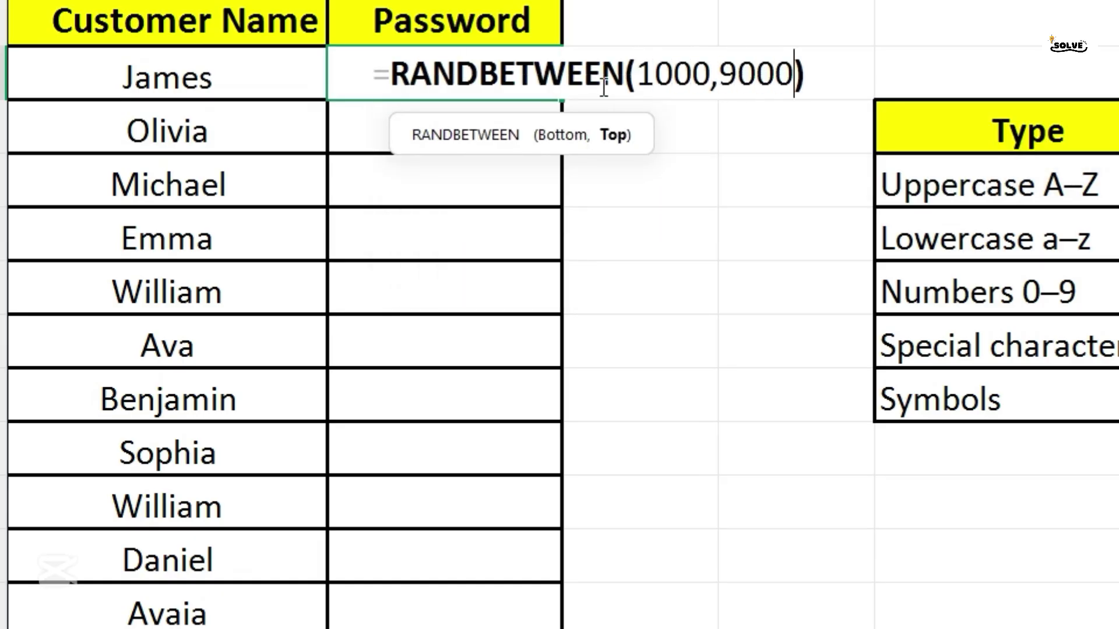
{"action": "key", "text": "Return"}
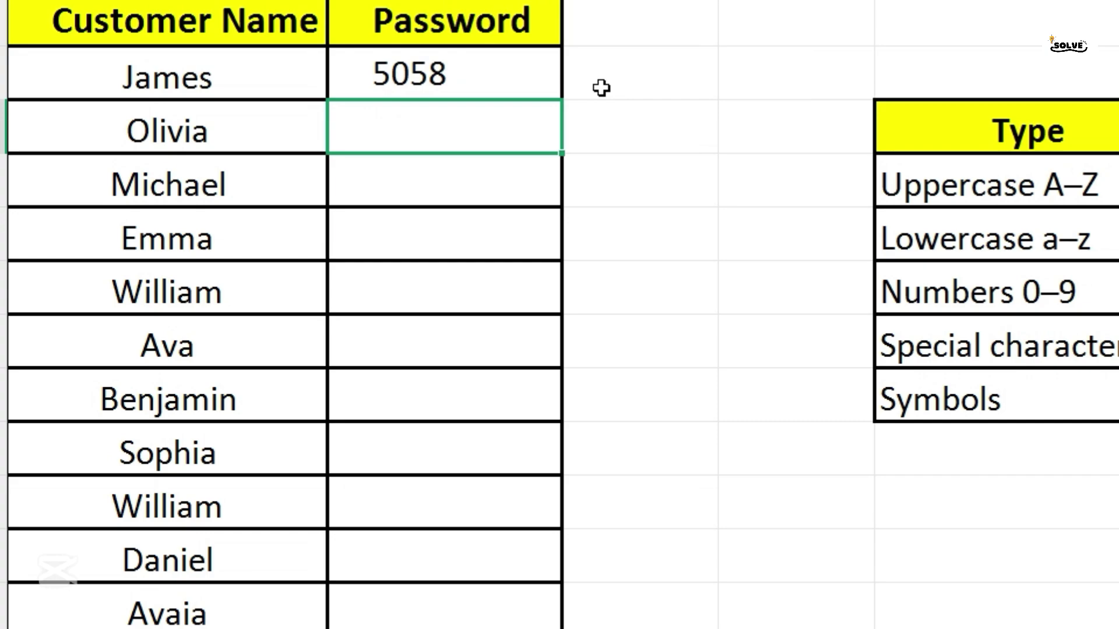
Recalculate the sheet repeatedly to generate new random numbers in cell B2
{"action": "left_click", "coordinate": [520, 77]}
{"action": "key", "text": "F9"}
{"action": "key", "text": "F9"}
{"action": "key", "text": "F9"}
{"action": "key", "text": "F9"}
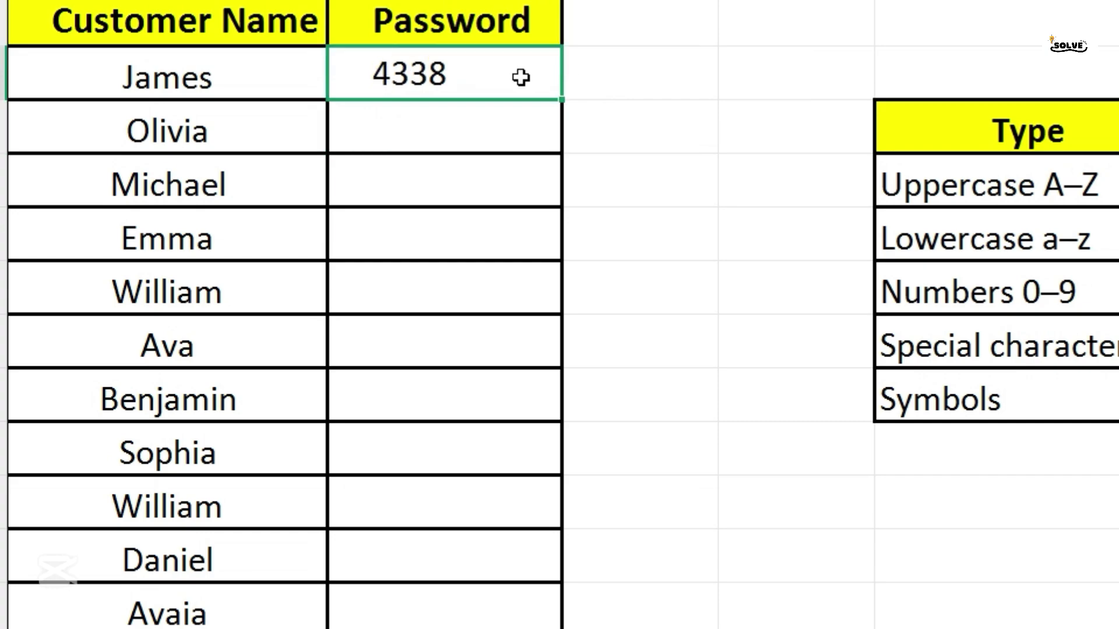
{"action": "key", "text": "F9"}
{"action": "key", "text": "F9"}
{"action": "key", "text": "F9"}
{"action": "key", "text": "F9"}
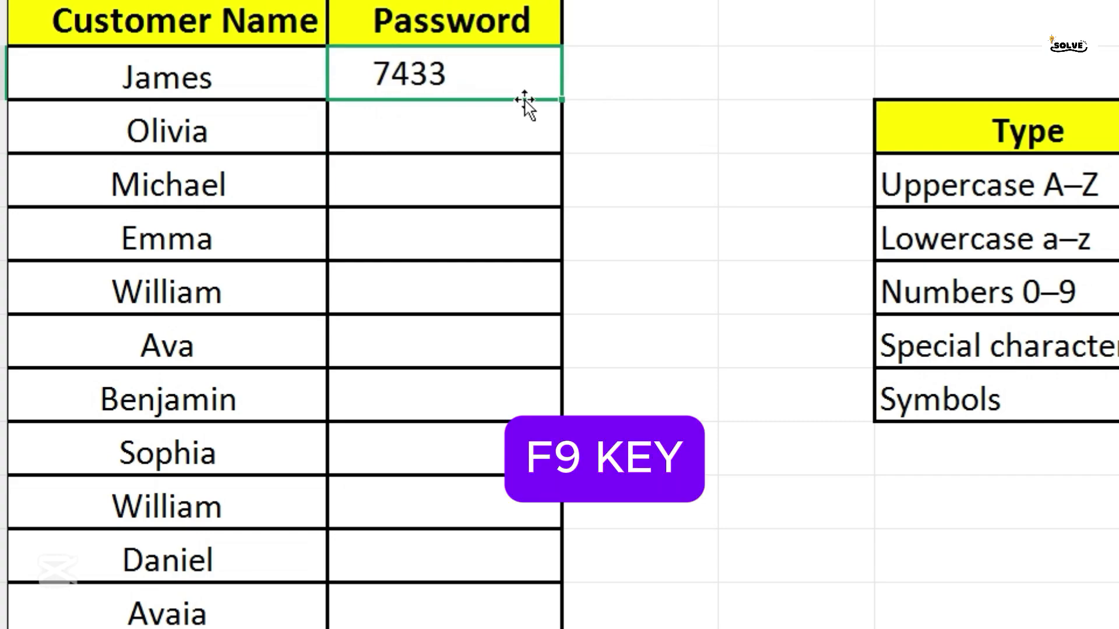
{"action": "key", "text": "F9"}
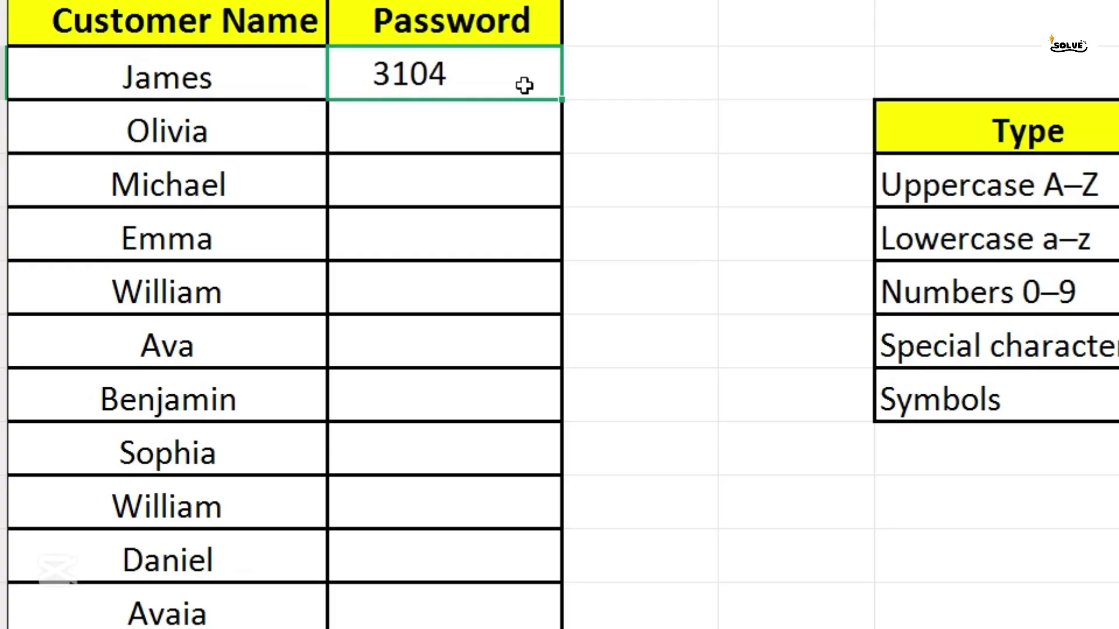
Delete the existing RANDBETWEEN formula from cell B2, the first customer's Password cell
{"action": "double_click", "coordinate": [524, 86]}
{"action": "key", "text": "BackSpace"}
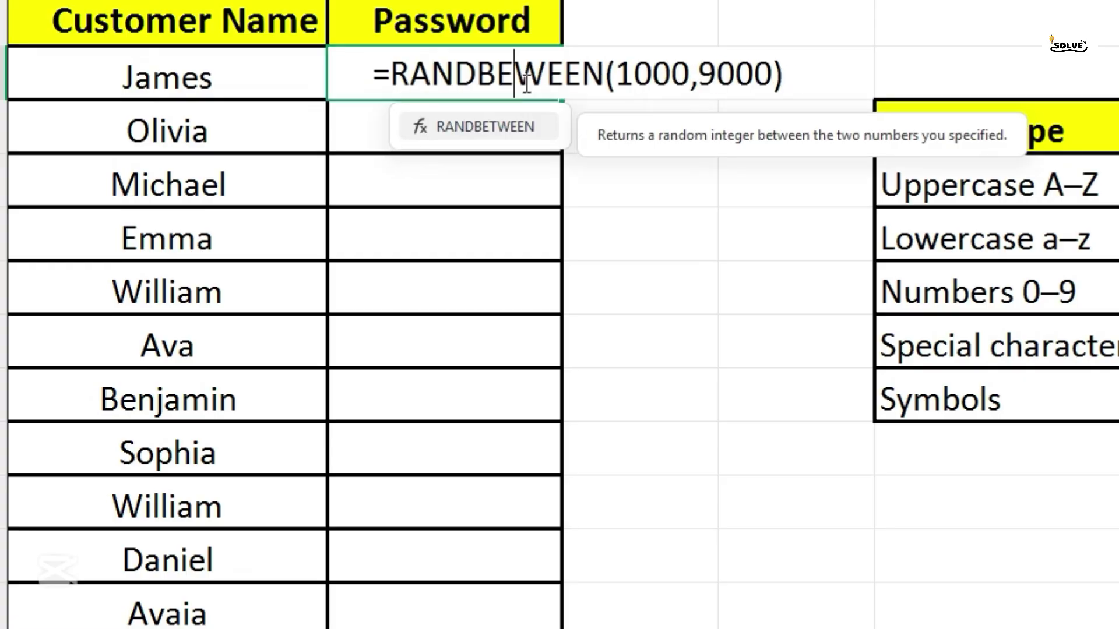
{"action": "left_click_drag", "start_coordinate": [797, 59], "coordinate": [373, 76]}
{"action": "key", "text": "BackSpace"}
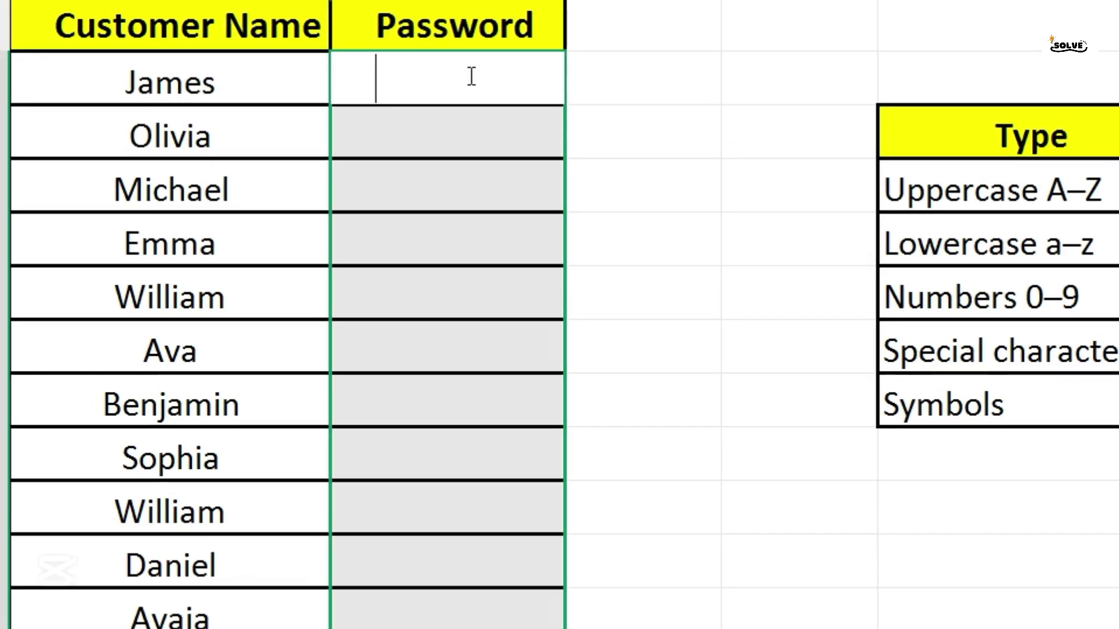
Begin a new formula in B2 with =CHAR(RANDBETWEEN(65,90)) to generate a random uppercase letter
{"action": "type", "text": "=CHAR"}
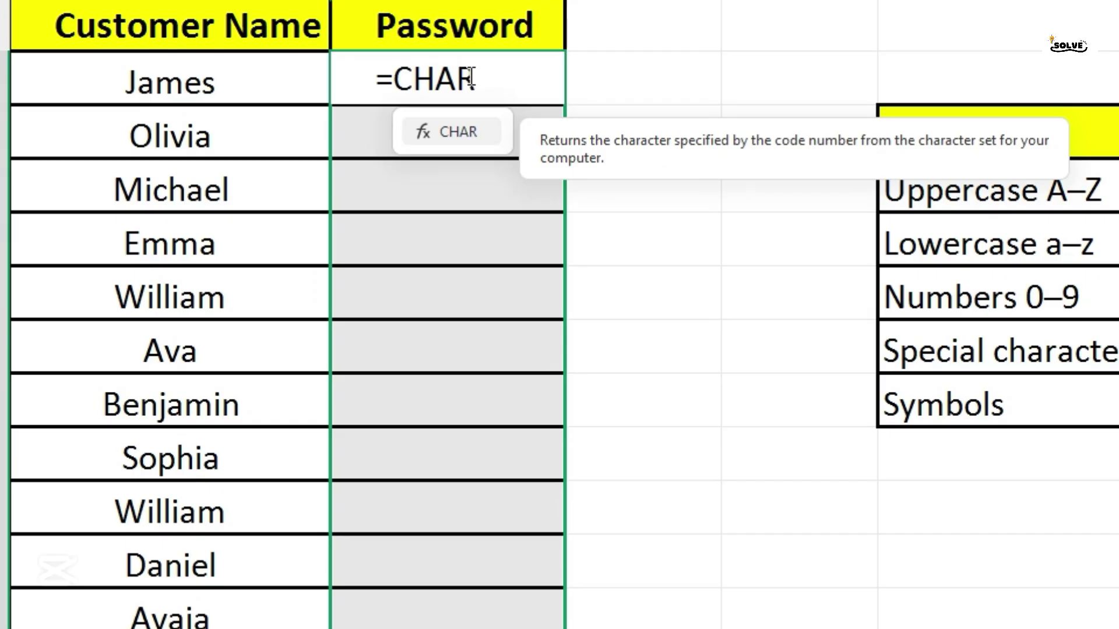
{"action": "type", "text": "(RA"}
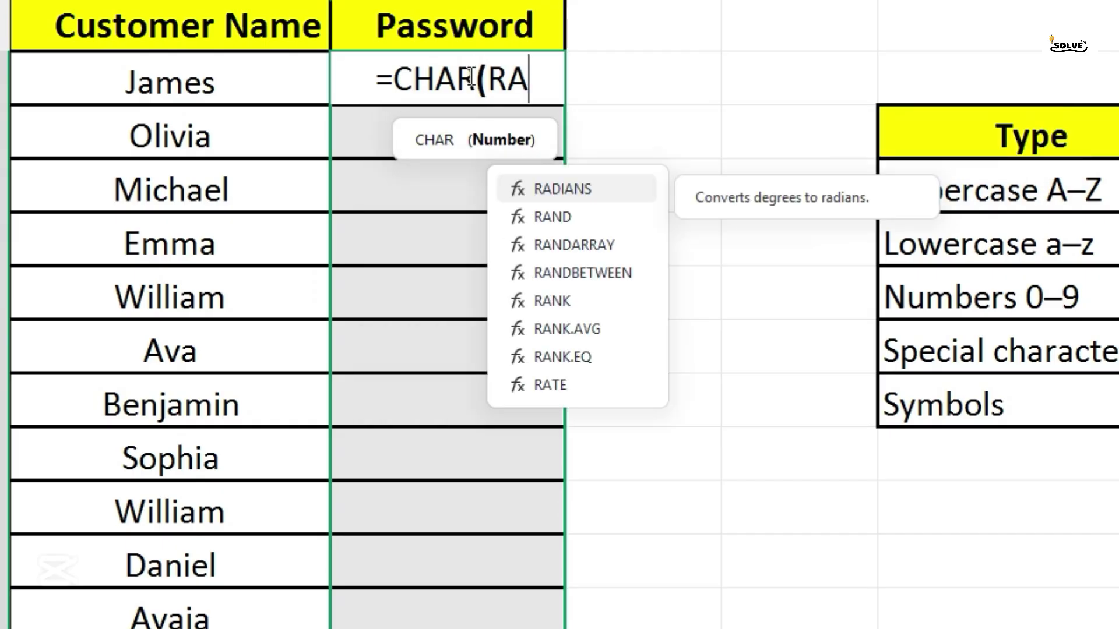
{"action": "double_click", "coordinate": [551, 271]}
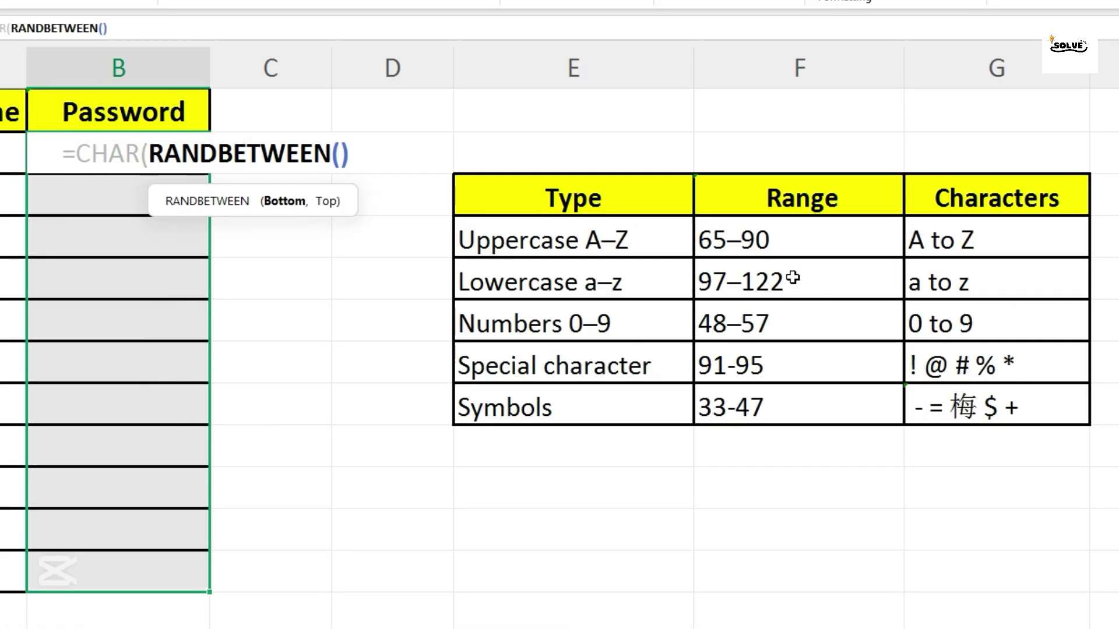
{"action": "type", "text": "65,"}
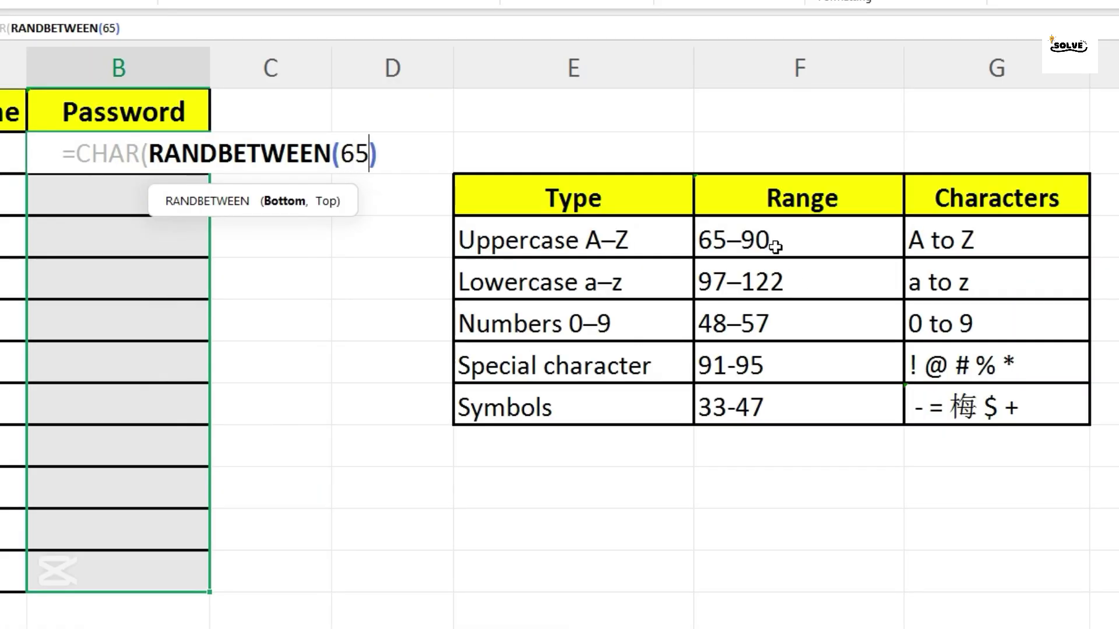
{"action": "type", "text": "90"}
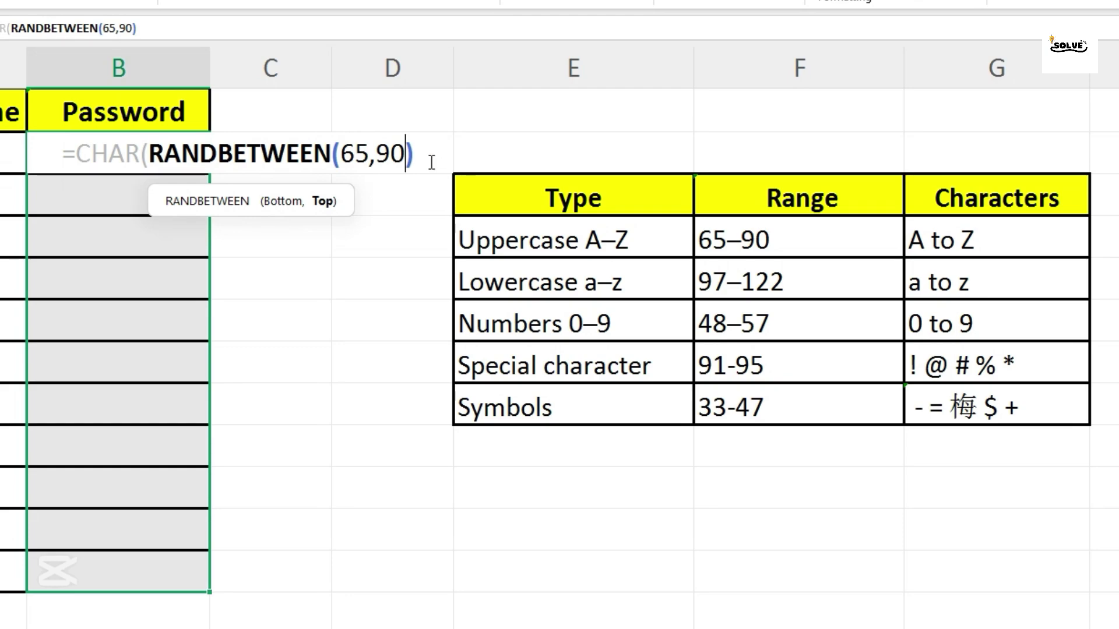
{"action": "type", "text": "))"}
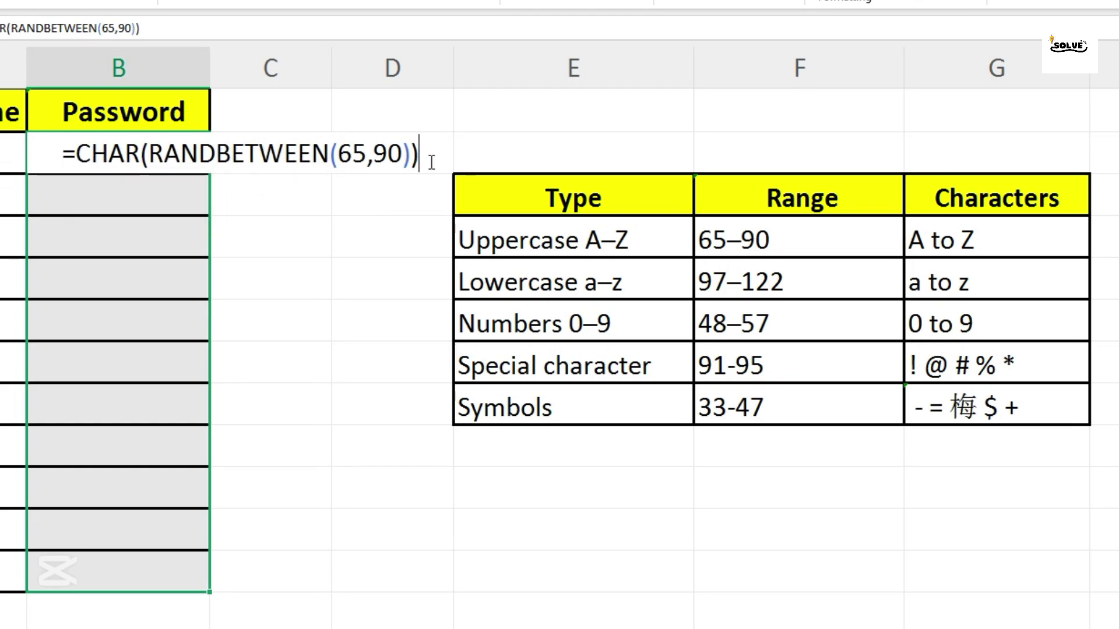
Append &RANDBETWEEN(1000,9000) to the B2 formula to add a random four-digit number
{"action": "type", "text": "&"}
{"action": "type", "text": "RAND"}
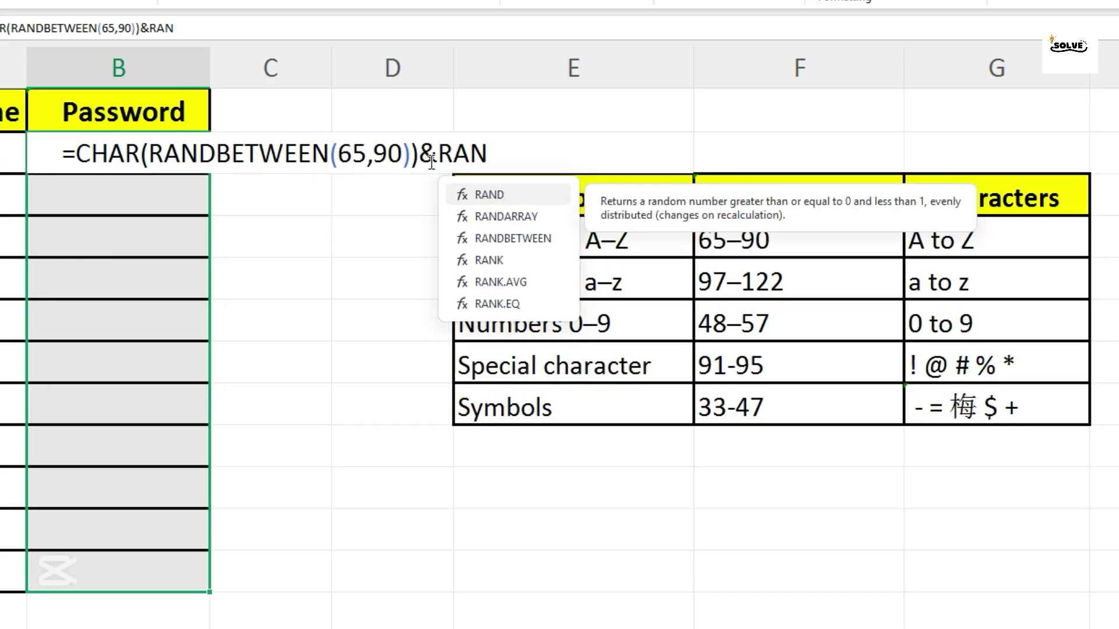
{"action": "type", "text": "BET"}
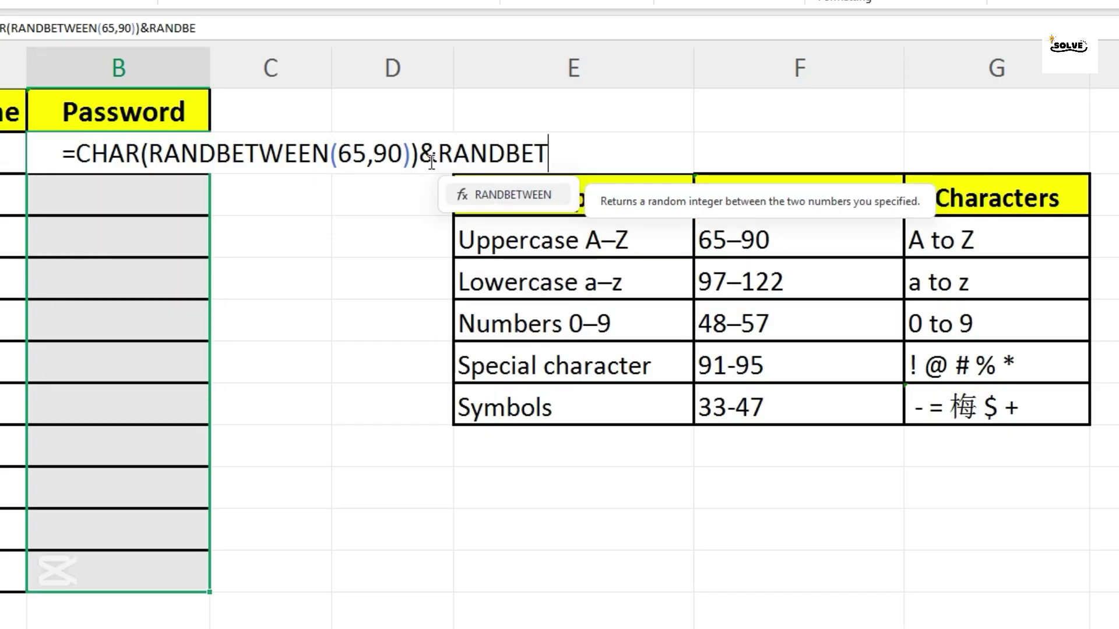
{"action": "double_click", "coordinate": [538, 196]}
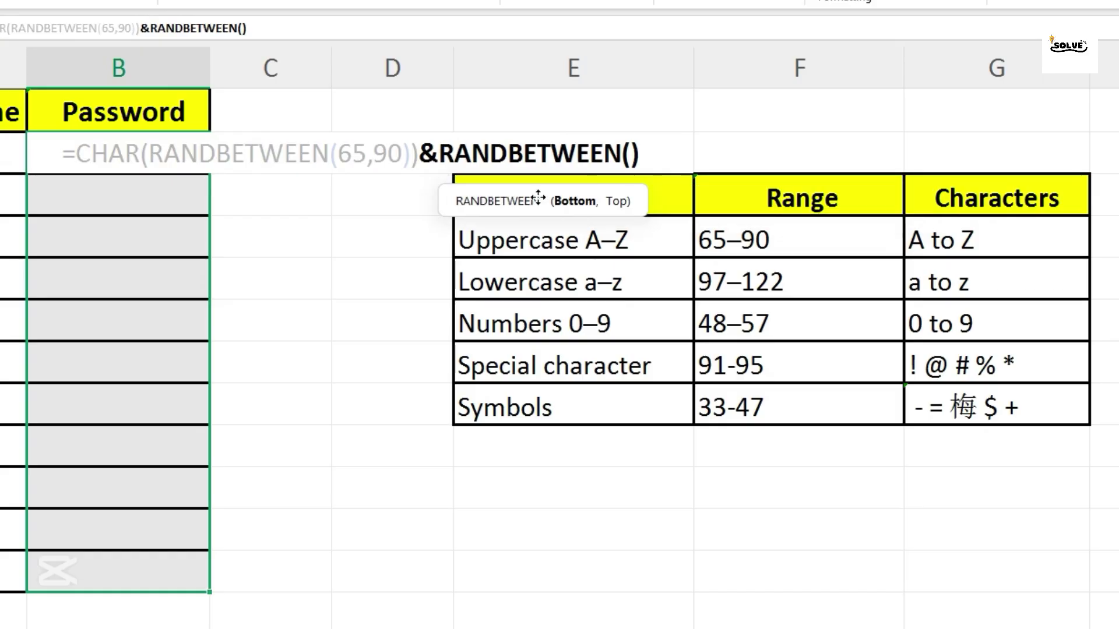
{"action": "type", "text": "1000"}
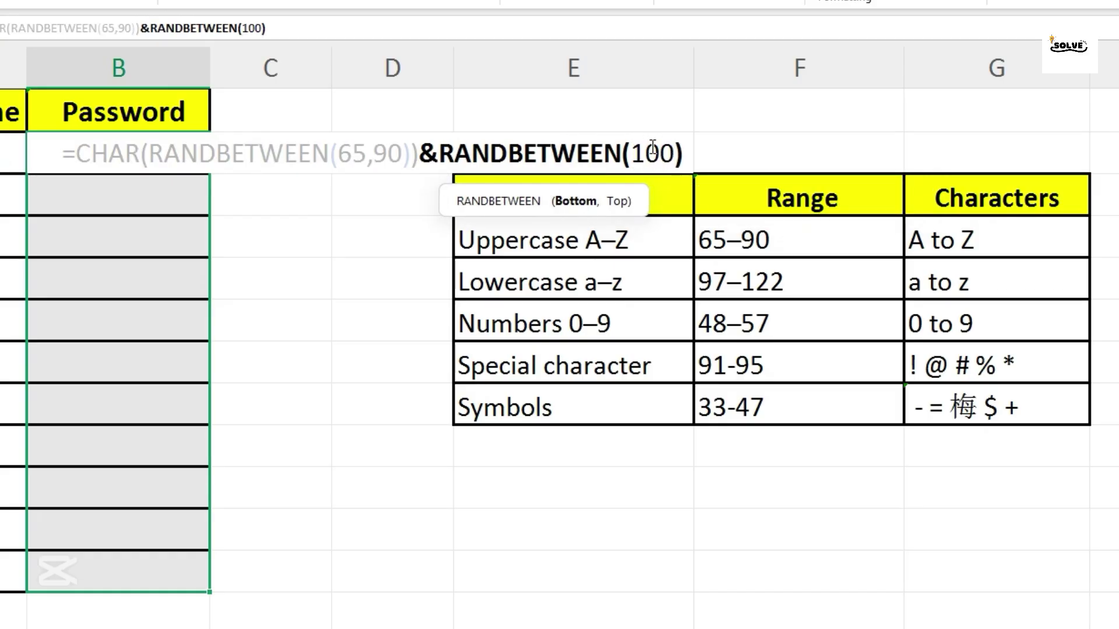
{"action": "type", "text": ",9000"}
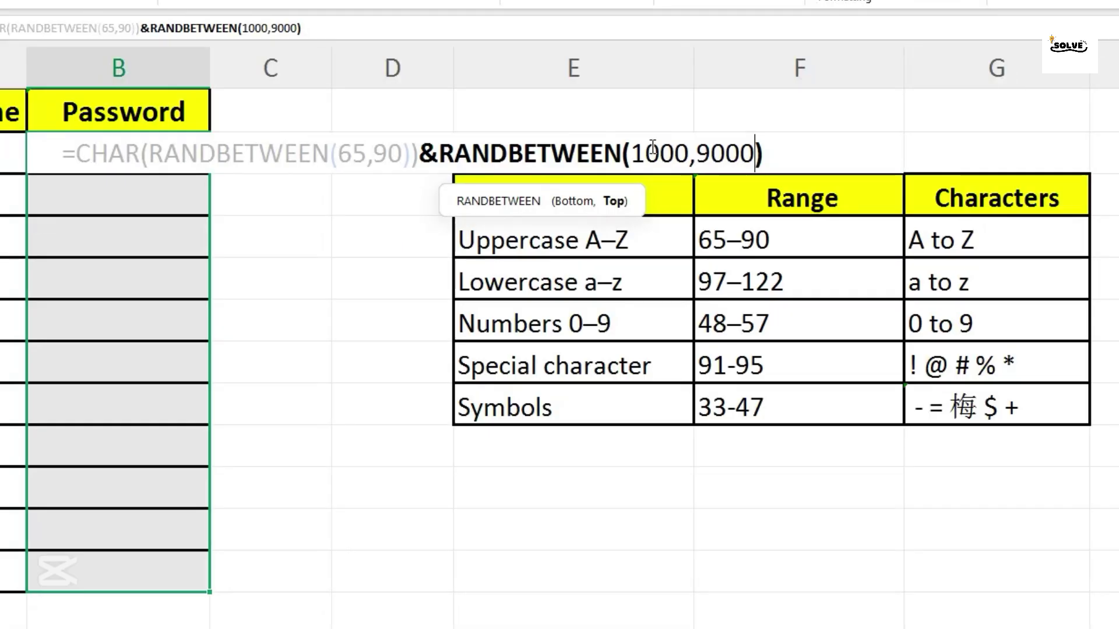
{"action": "key", "text": "Right"}
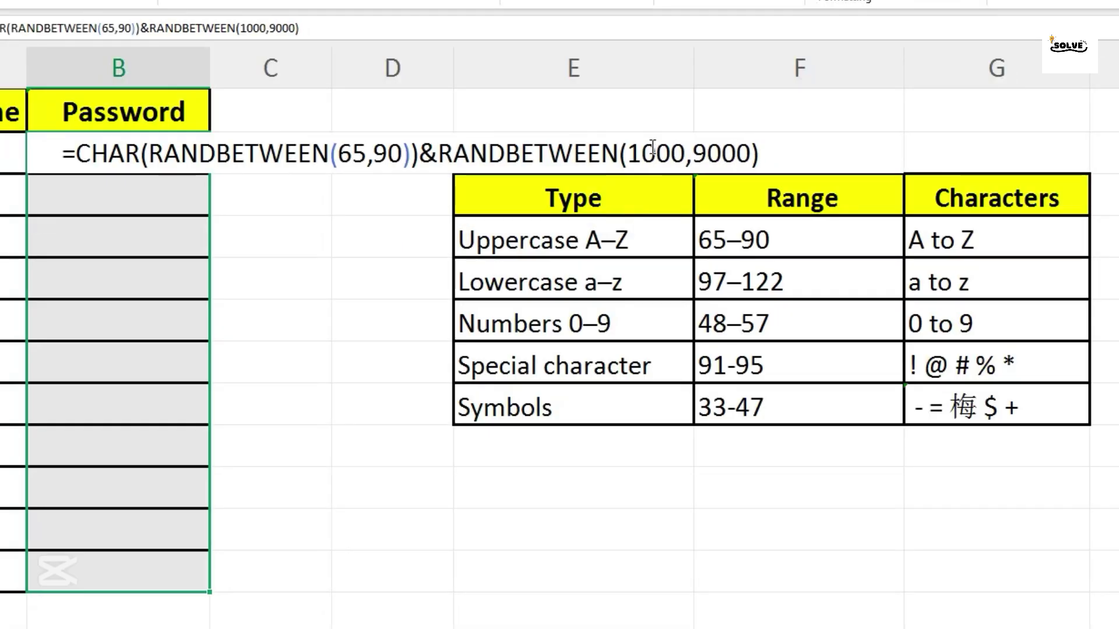
Append &CHAR(RANDBETWEEN(97,122)) to the B2 formula to add a random lowercase letter
{"action": "type", "text": "&C"}
{"action": "type", "text": "HAR("}
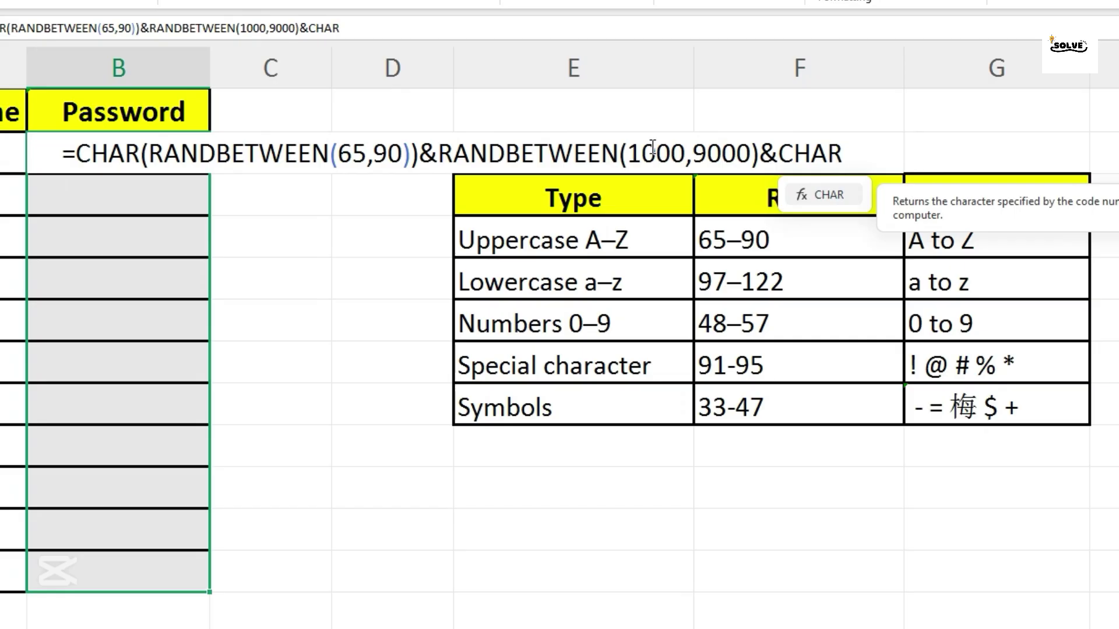
{"action": "type", "text": "RAN"}
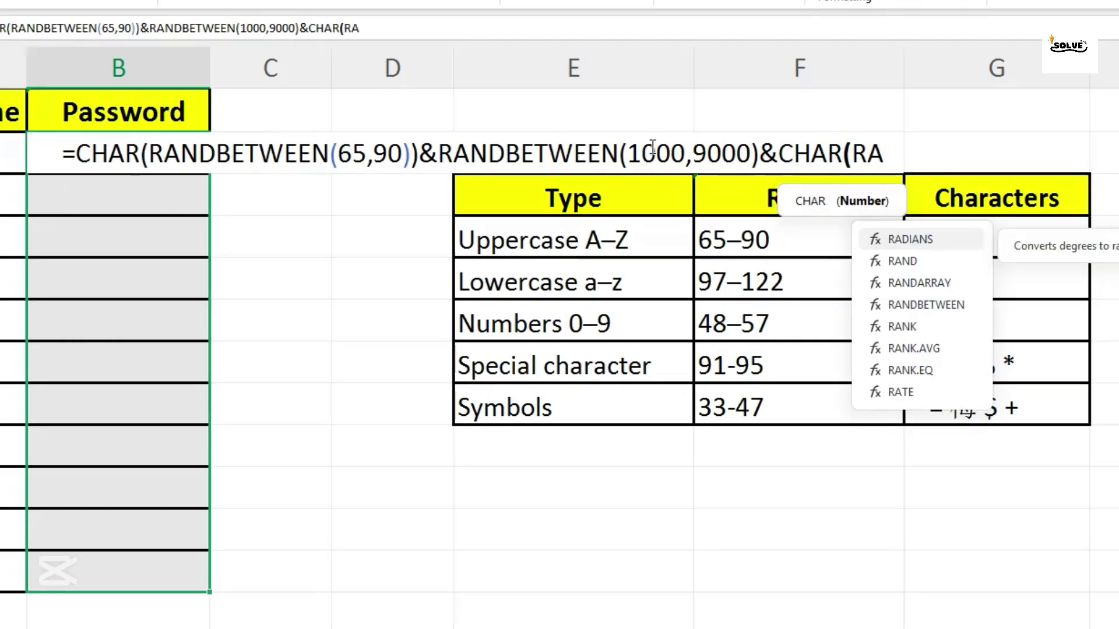
{"action": "double_click", "coordinate": [927, 284]}
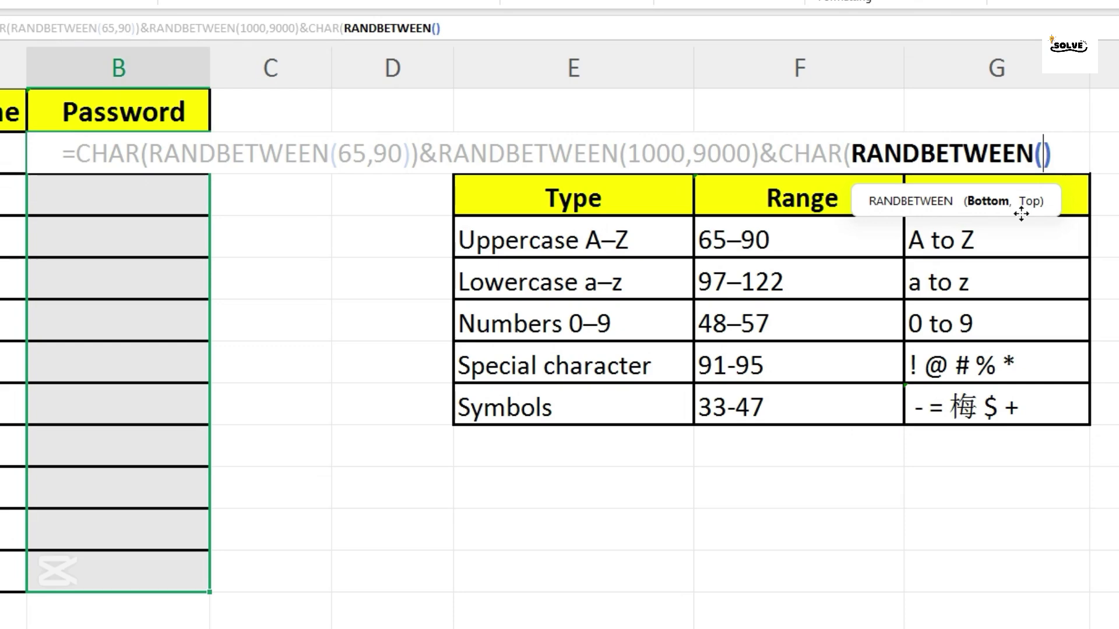
{"action": "type", "text": ","}
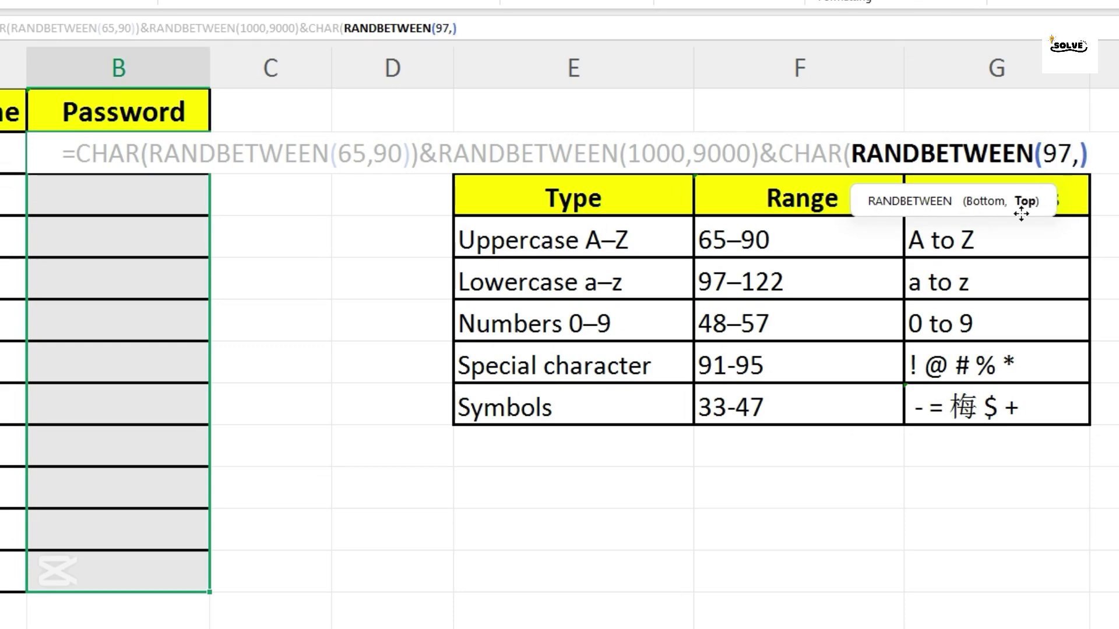
{"action": "type", "text": "122"}
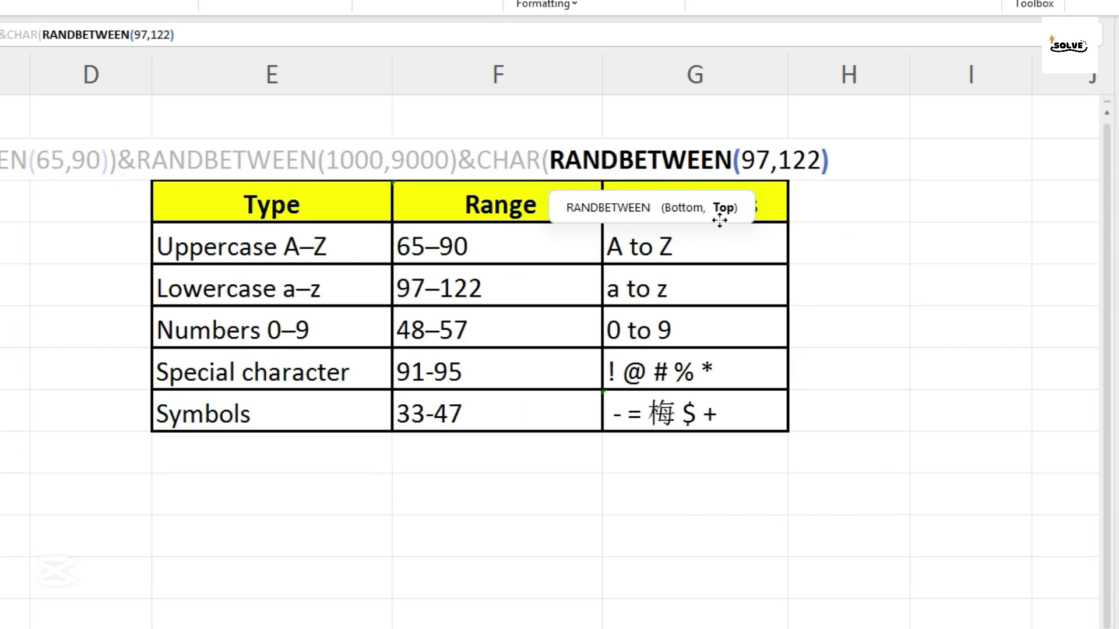
{"action": "type", "text": "))"}
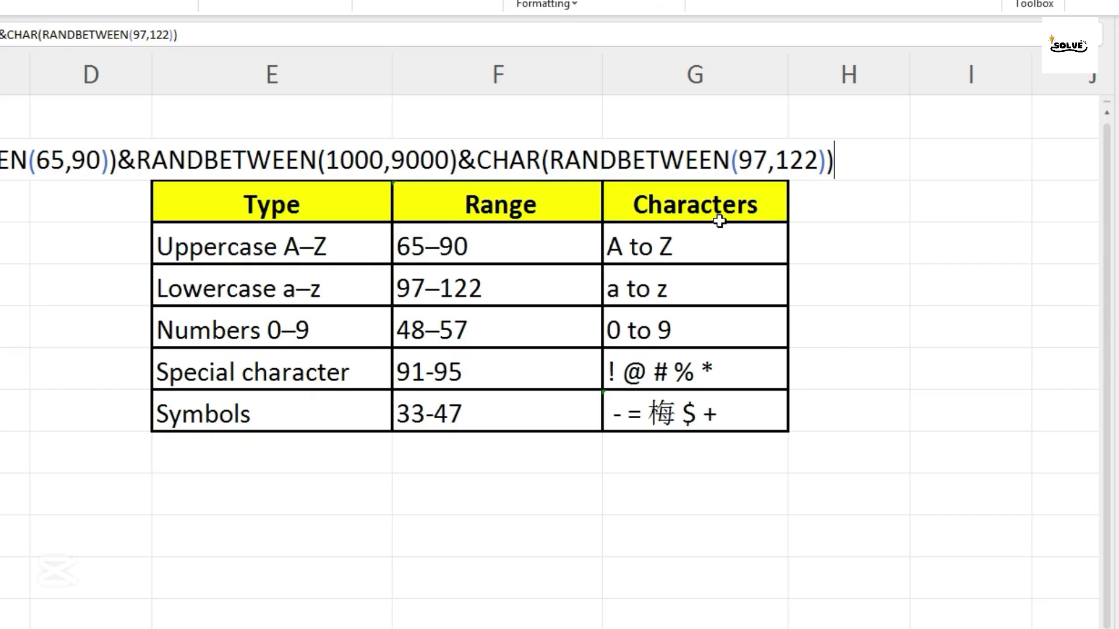
Append &CHAR(RANDBETWEEN(48,57)) to the B2 formula to add a random digit from 0 to 9
{"action": "type", "text": "&CHAR"}
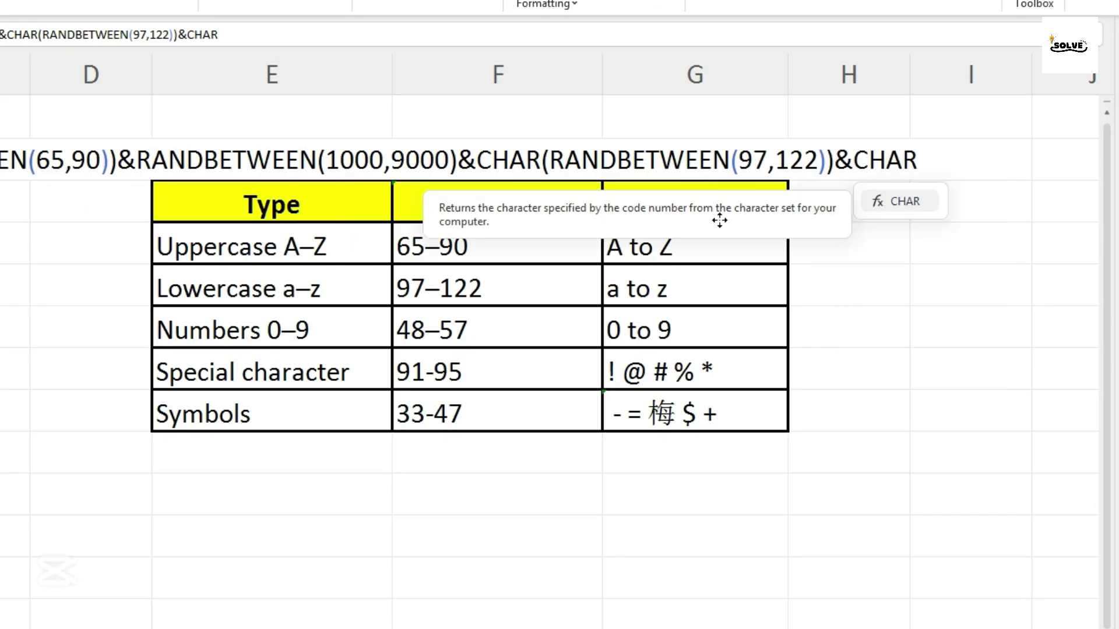
{"action": "type", "text": "(RABD"}
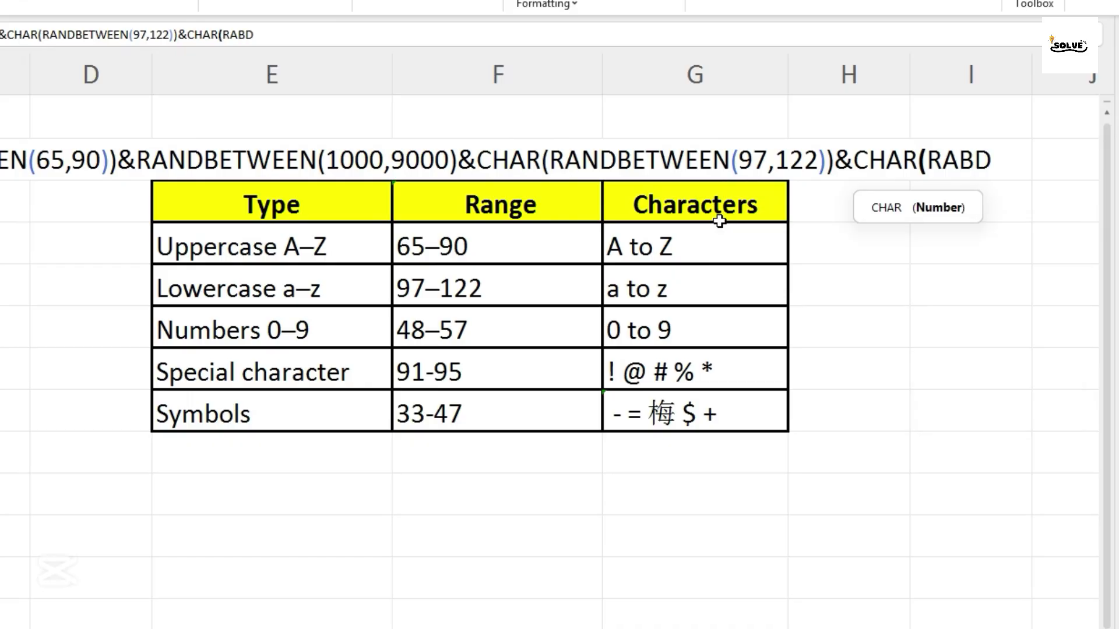
{"action": "key", "text": "BackSpace"}
{"action": "key", "text": "BackSpace"}
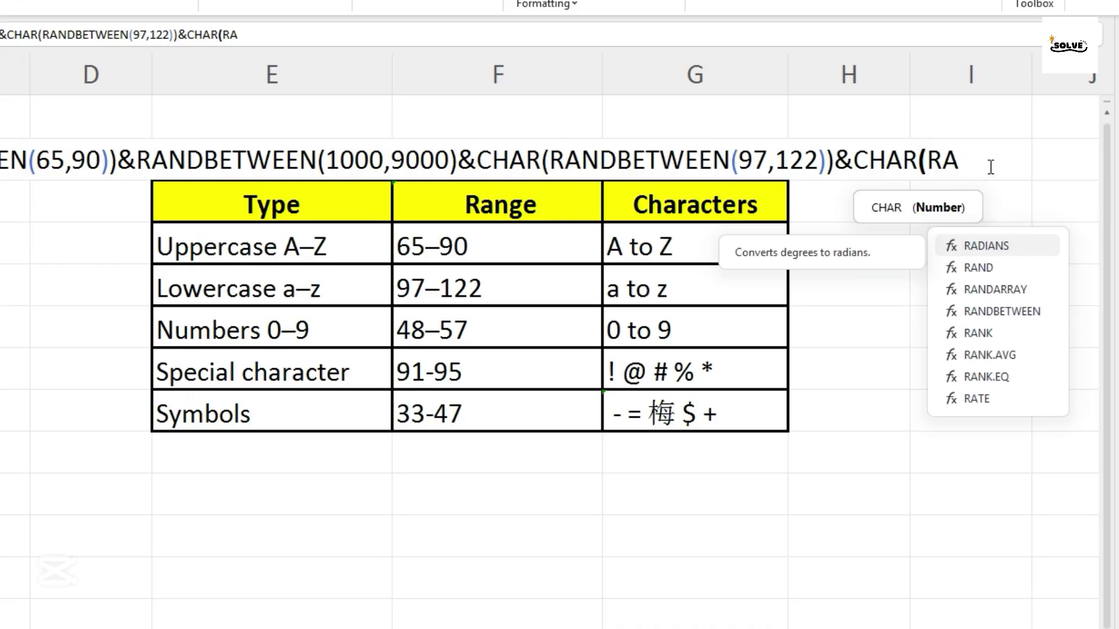
{"action": "type", "text": "ND"}
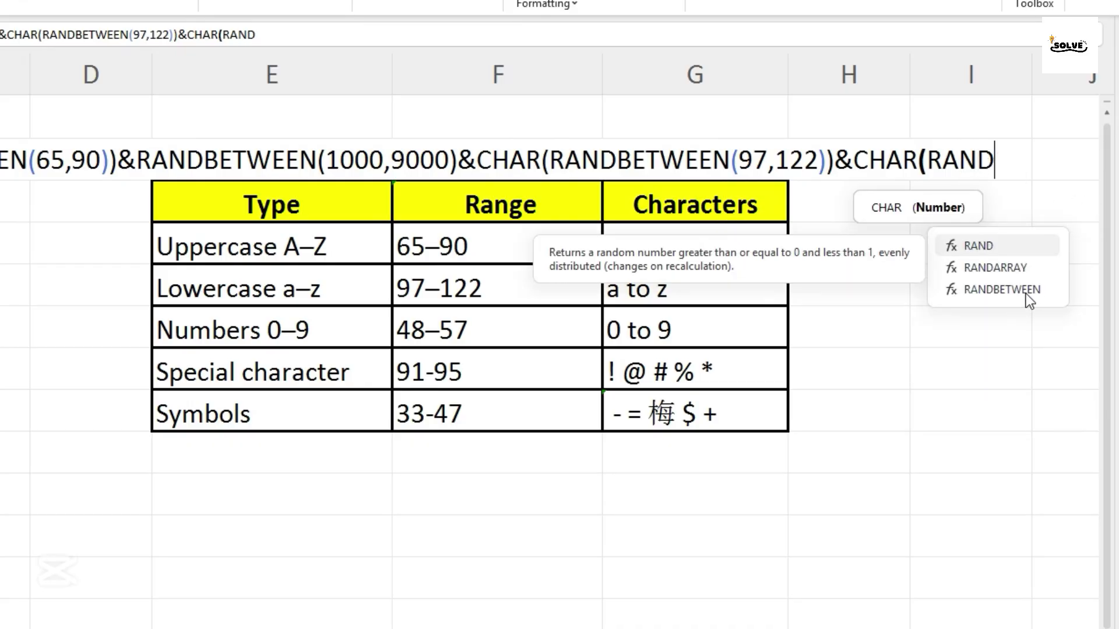
{"action": "double_click", "coordinate": [1012, 289]}
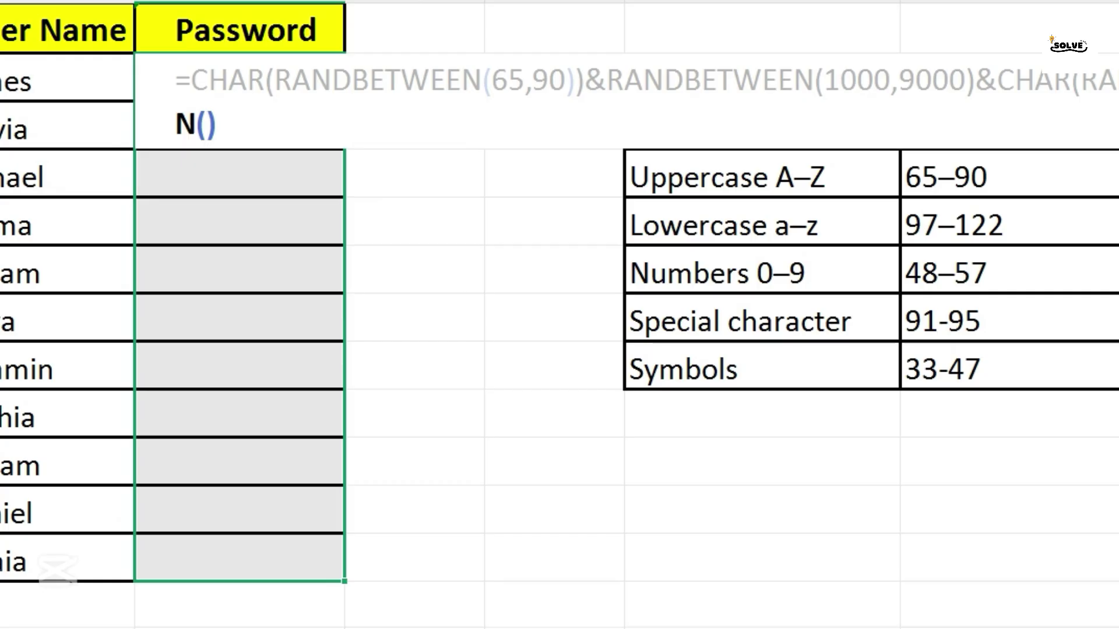
{"action": "type", "text": "48"}
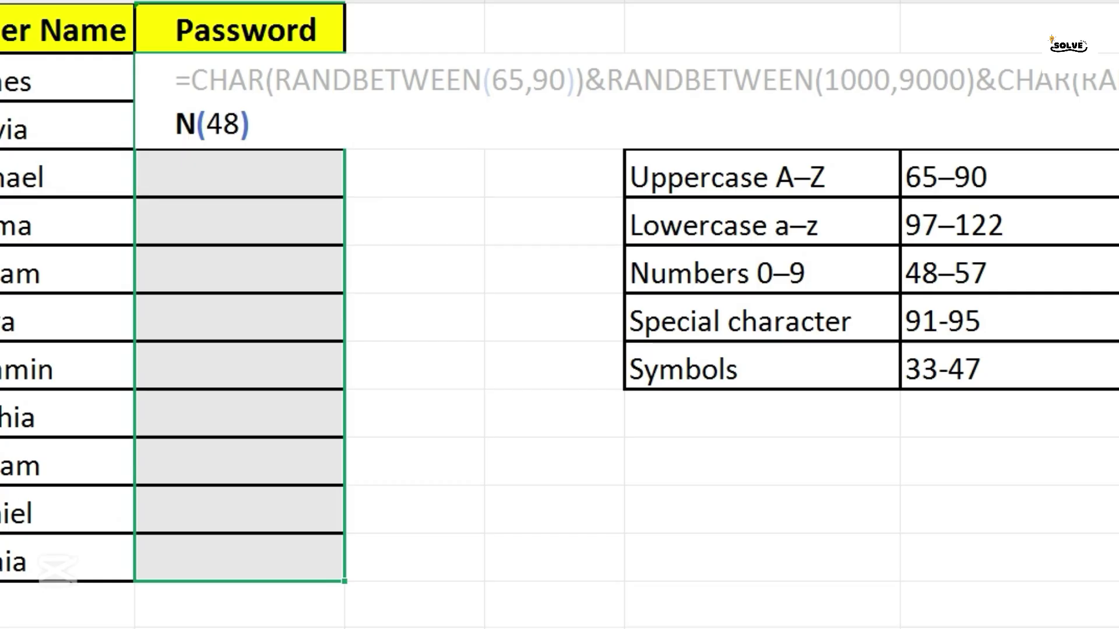
{"action": "type", "text": ",5"}
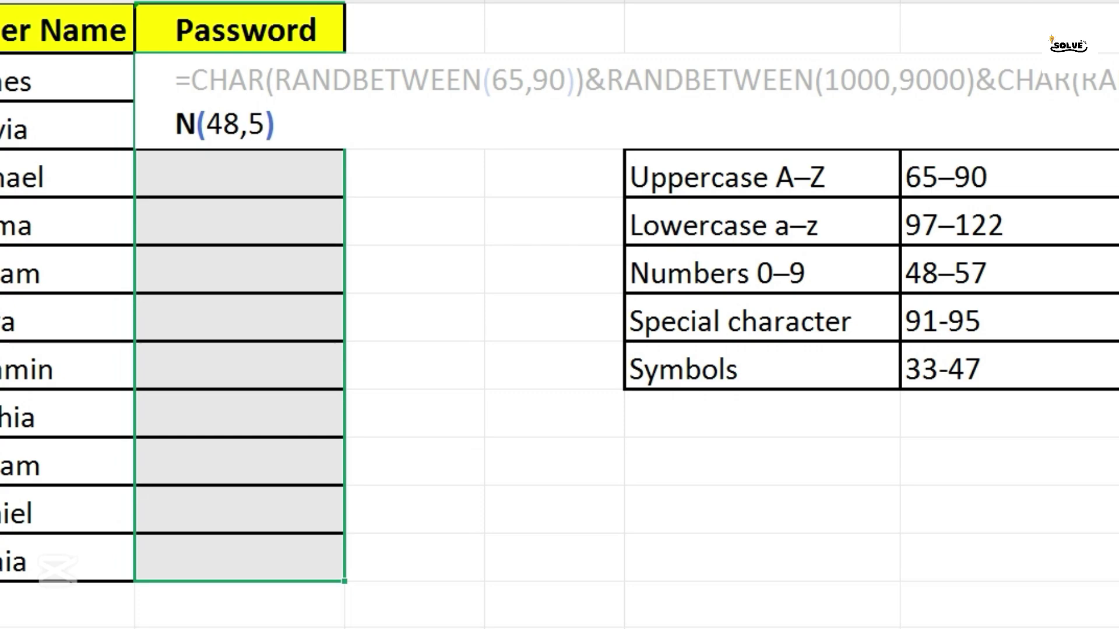
{"action": "type", "text": "7)"}
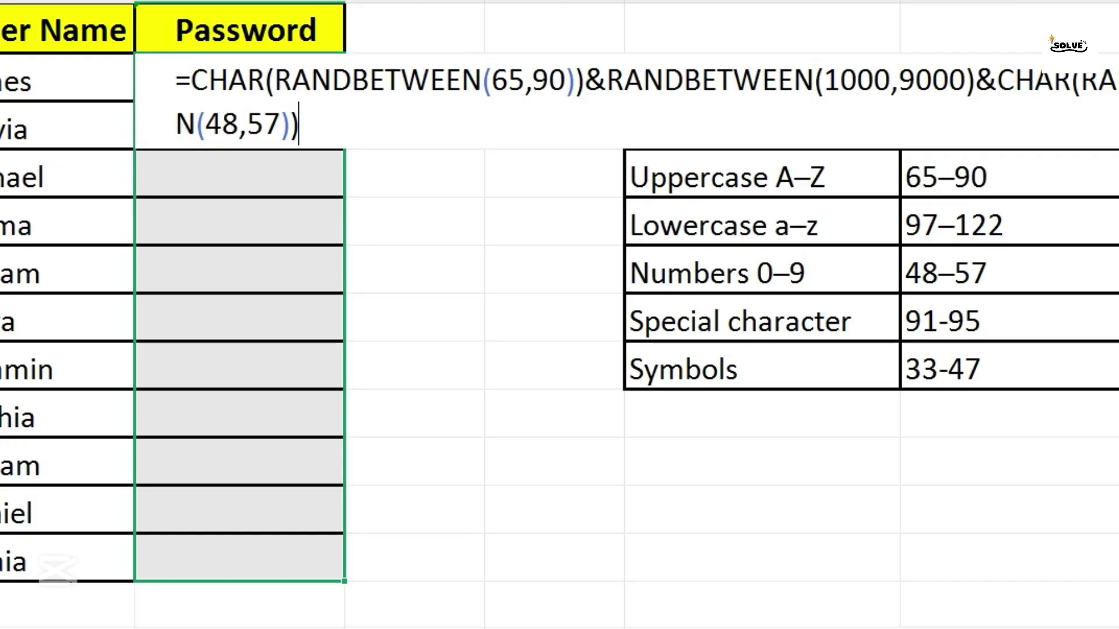
Append &CHAR(RANDBETWEEN(91,95)) to the B2 formula for a random special character, followed by &CHAR to start another term
{"action": "type", "text": "&CHAR"}
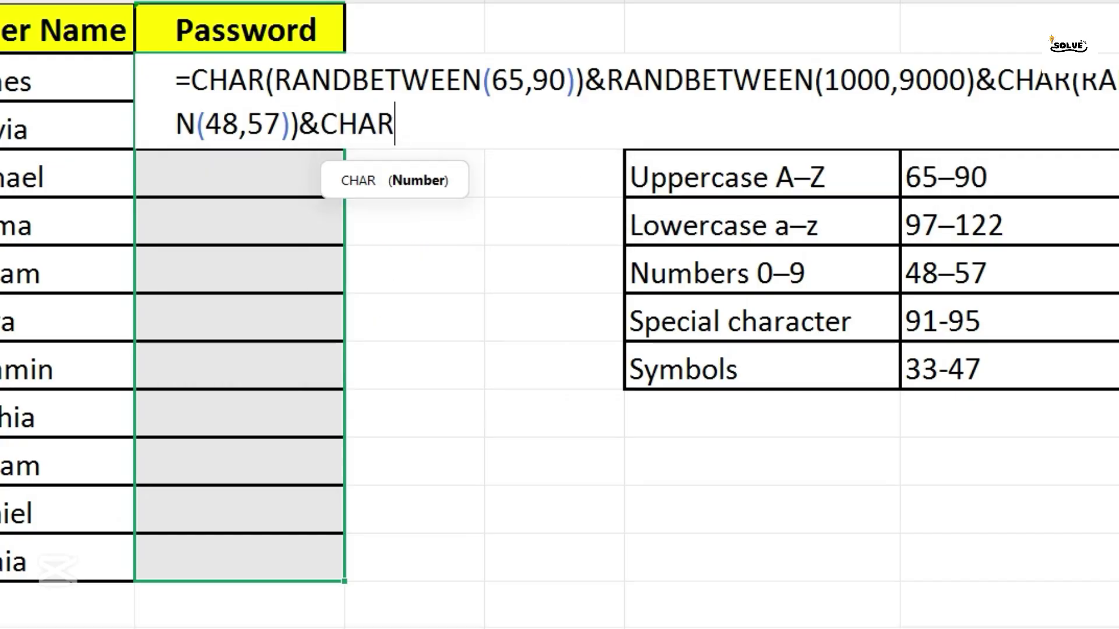
{"action": "type", "text": "(RANDBETWEEN("}
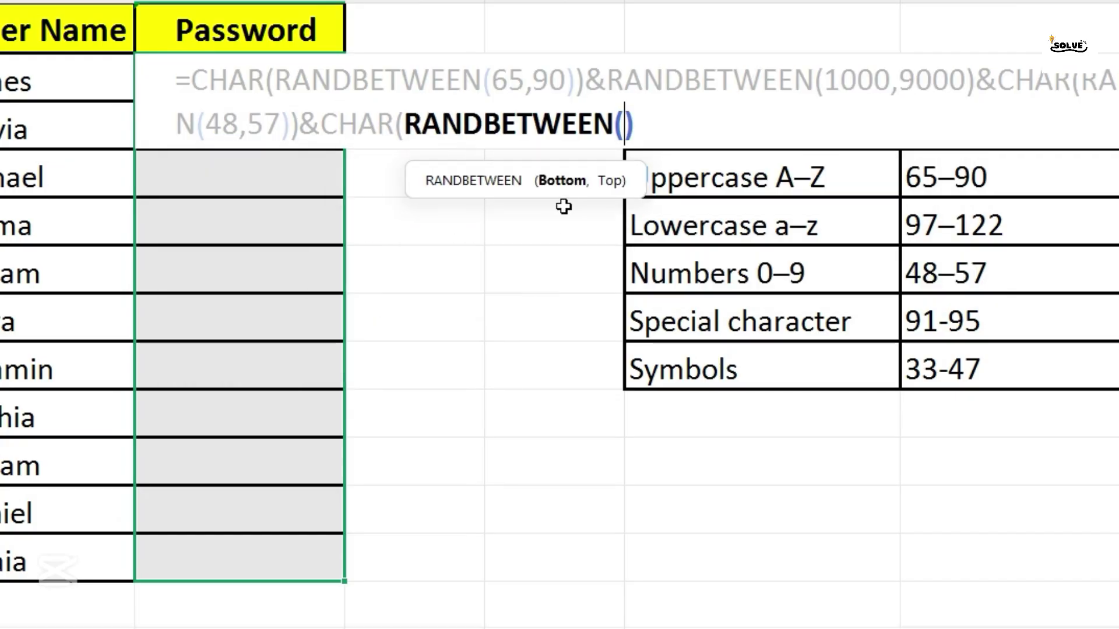
{"action": "type", "text": "91,95"}
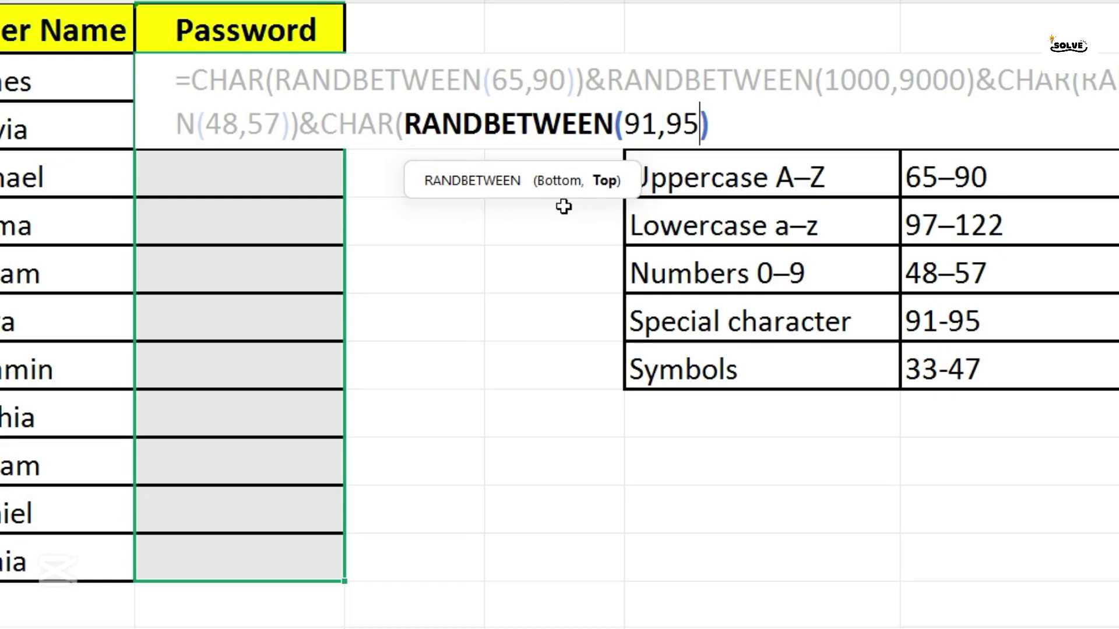
{"action": "type", "text": "))&CHAR"}
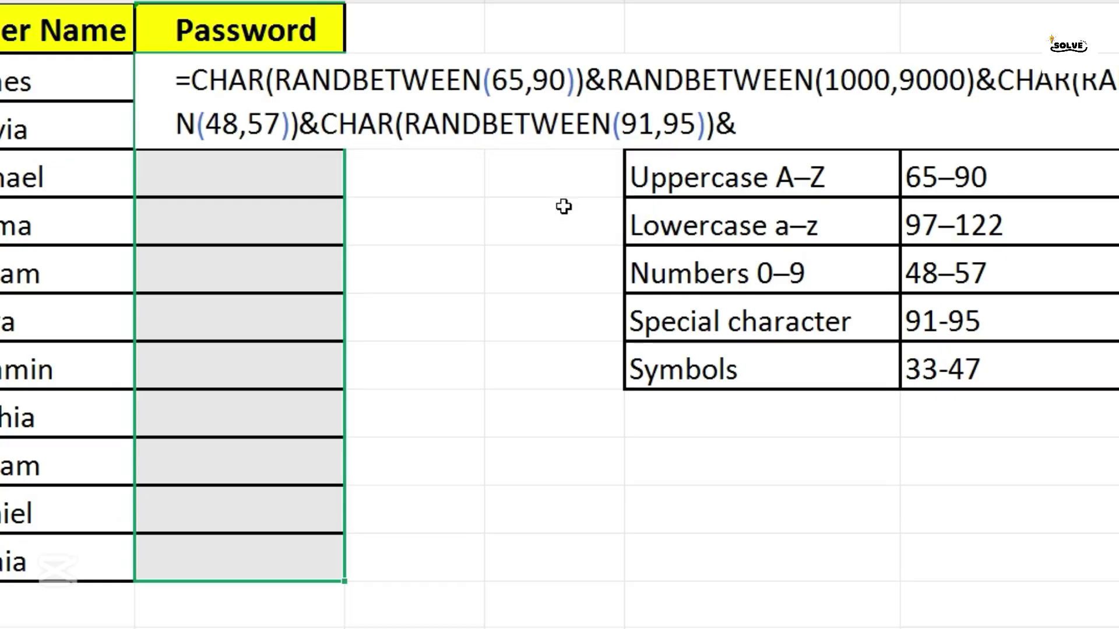
Complete the last CHAR term of the B2 formula with (RANDBETWEEN(33,47)) for a random symbol and enter the formula
{"action": "type", "text": "(RAND"}
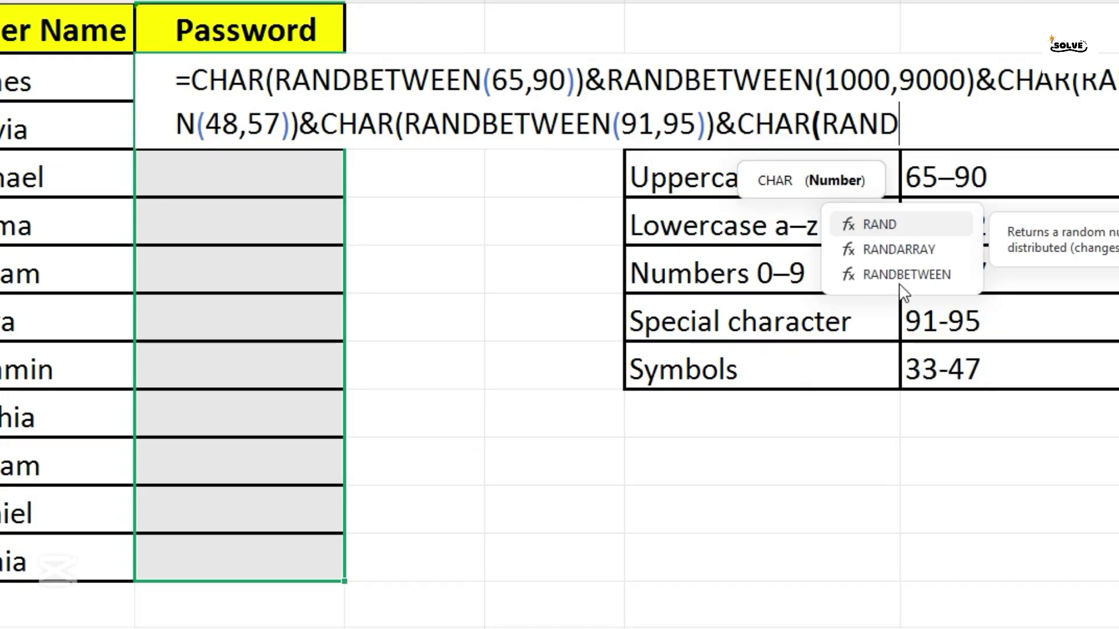
{"action": "left_click", "coordinate": [964, 275]}
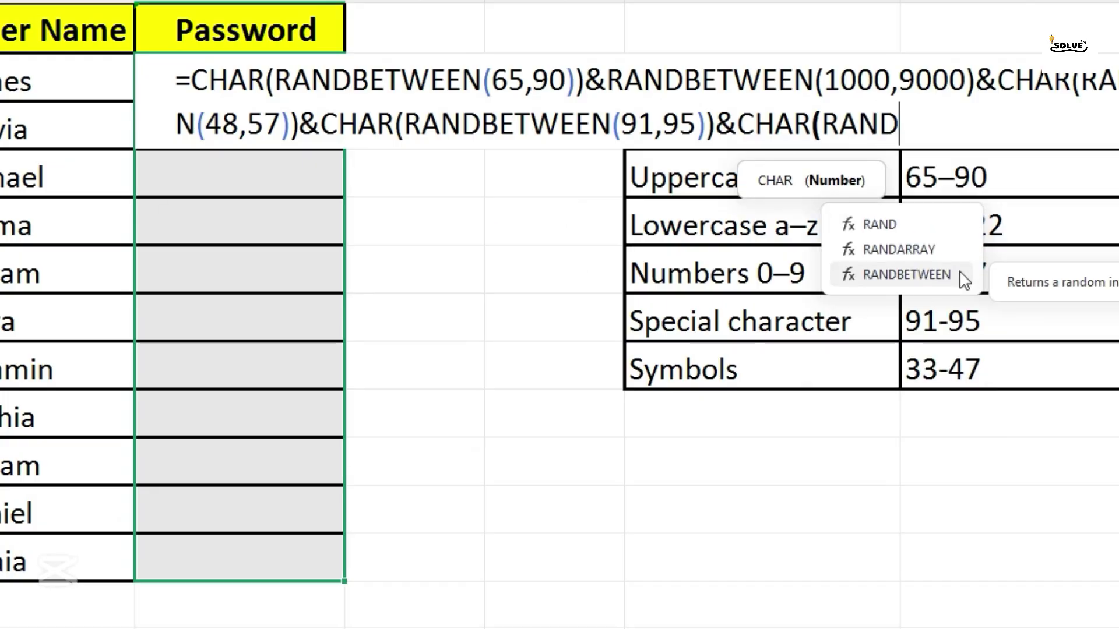
{"action": "double_click", "coordinate": [940, 279]}
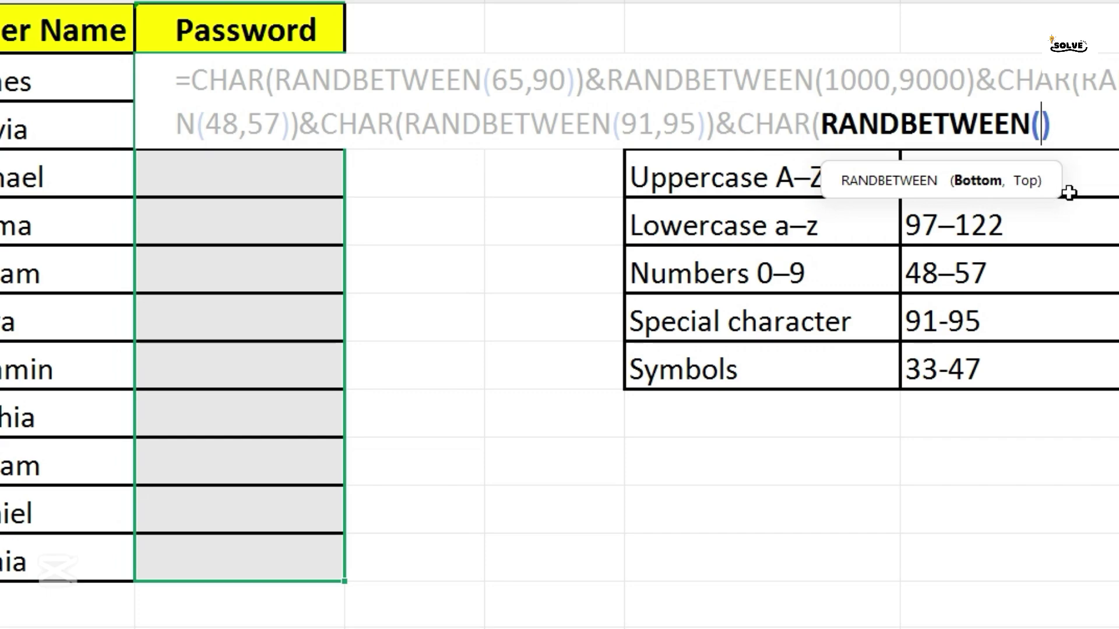
{"action": "type", "text": "33,"}
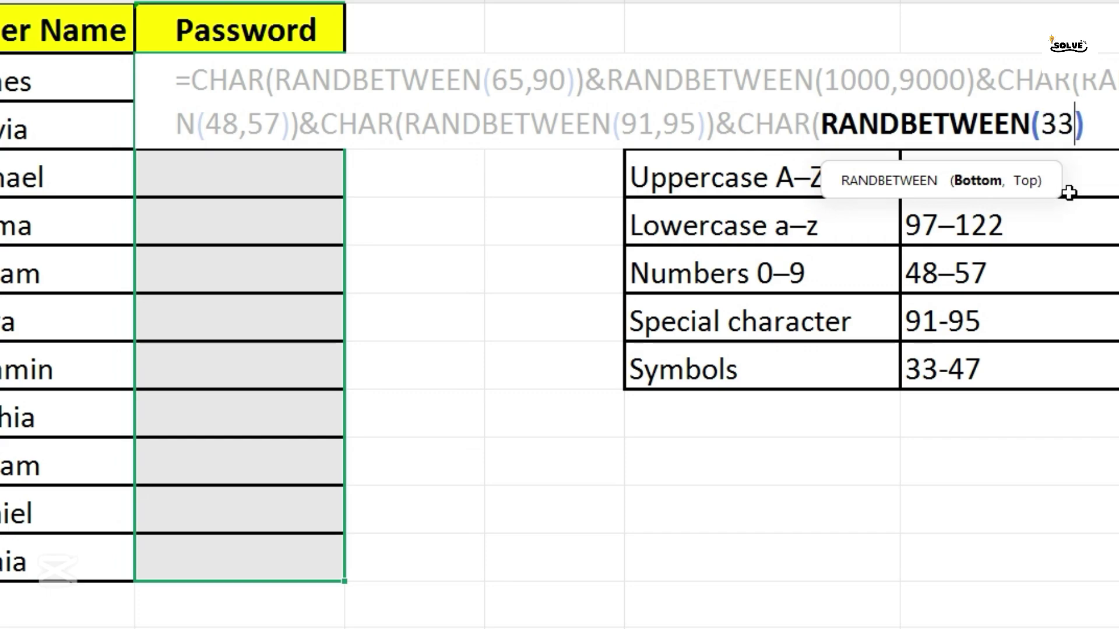
{"action": "type", "text": "47"}
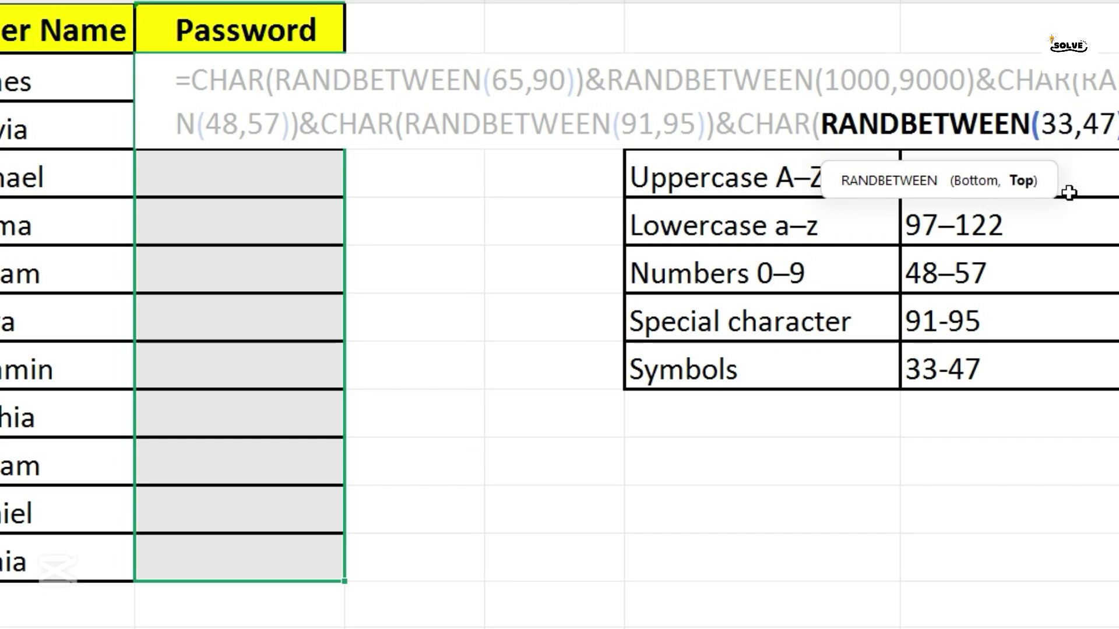
{"action": "type", "text": "))"}
{"action": "key", "text": "Return"}
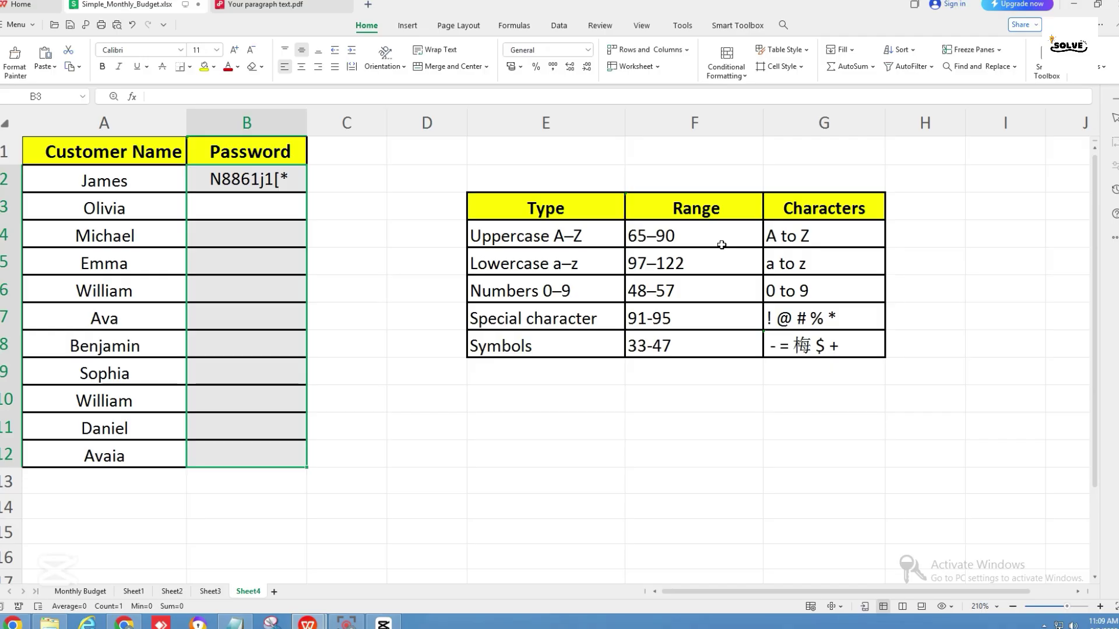
Recalculate the B2 password several times, and fill its formula down the Password column to B12
{"action": "left_click", "coordinate": [249, 186]}
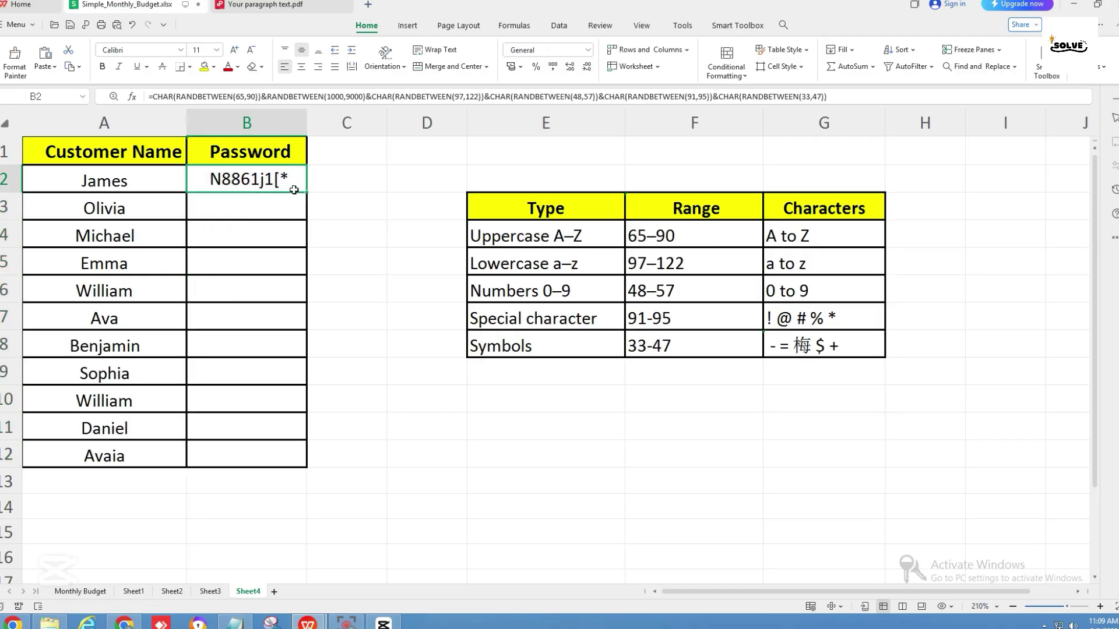
{"action": "key", "text": "F9"}
{"action": "key", "text": "F9"}
{"action": "key", "text": "F9"}
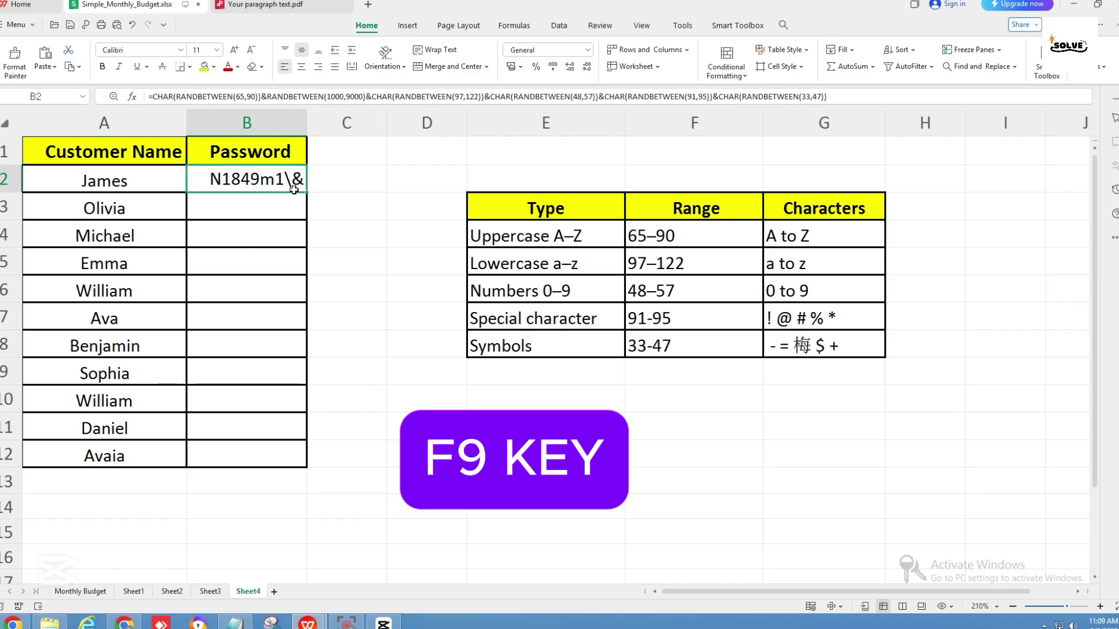
{"action": "left_click_drag", "start_coordinate": [307, 193], "coordinate": [293, 460]}
{"action": "left_click", "coordinate": [367, 440]}
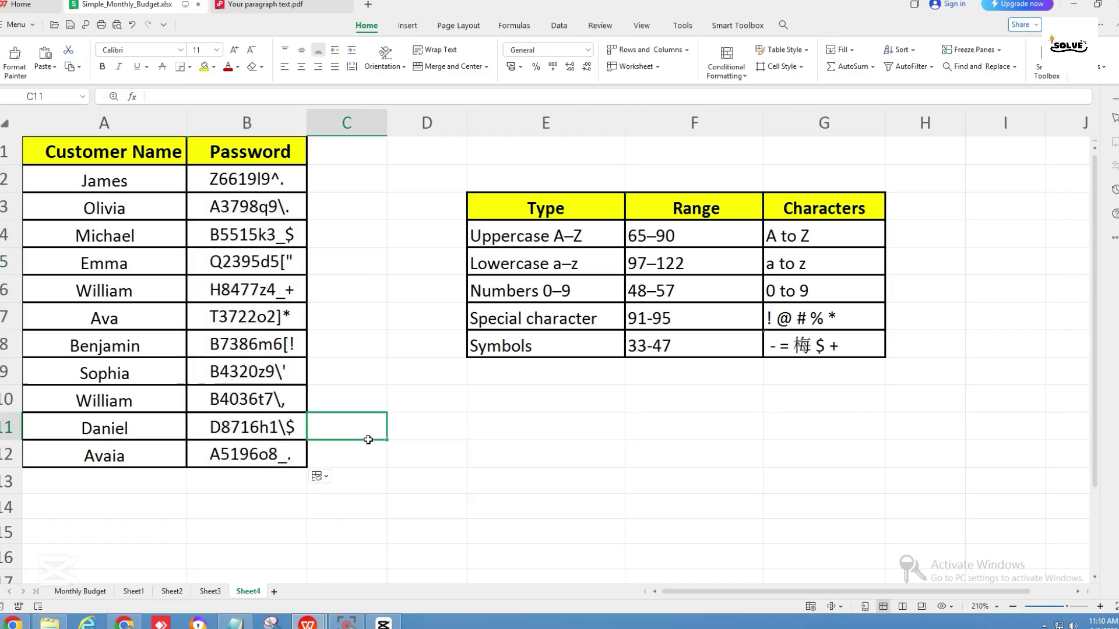
Recalculate the sheet repeatedly to regenerate all the random passwords in B2:B12
{"action": "key", "text": "F9"}
{"action": "key", "text": "F9"}
{"action": "key", "text": "F9"}
{"action": "key", "text": "F9"}
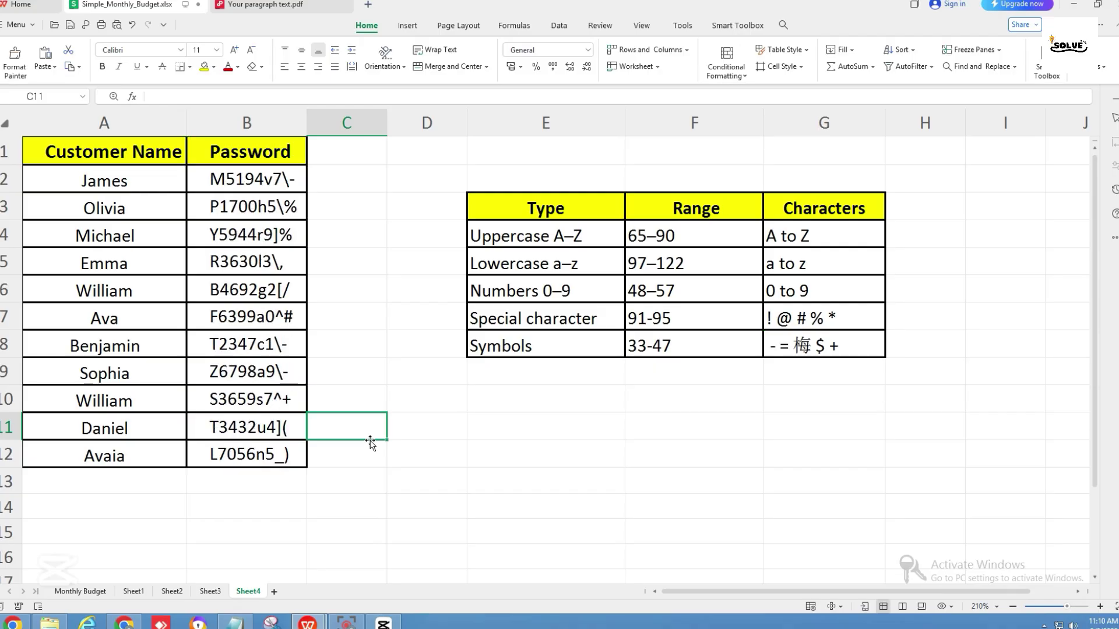
{"action": "key", "text": "F9"}
{"action": "key", "text": "F9"}
{"action": "key", "text": "F9"}
{"action": "key", "text": "F9"}
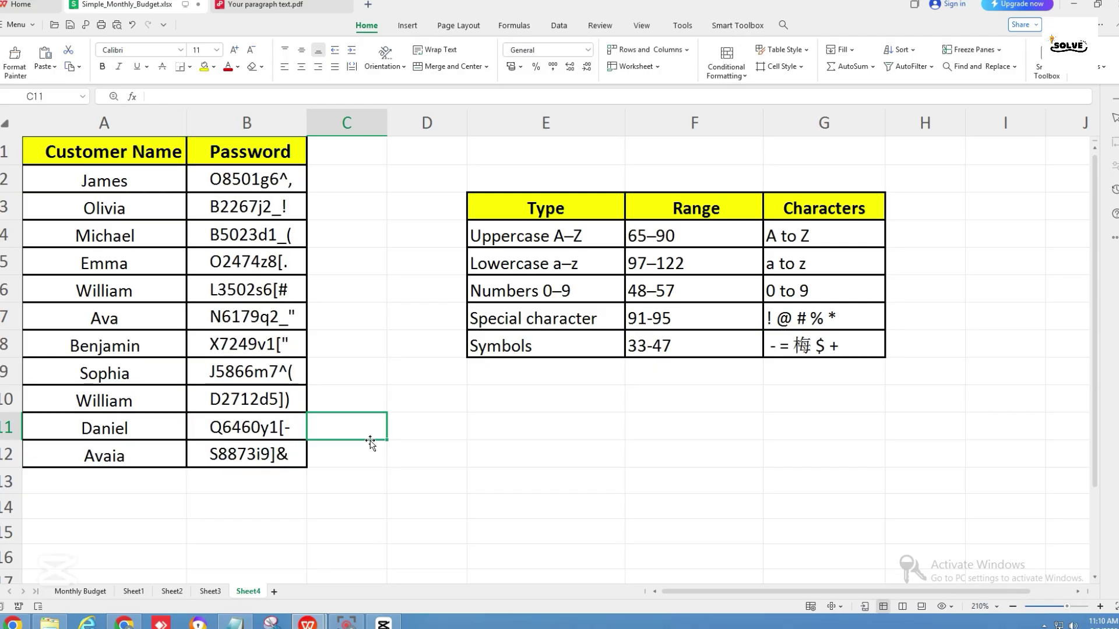
{"action": "key", "text": "F9"}
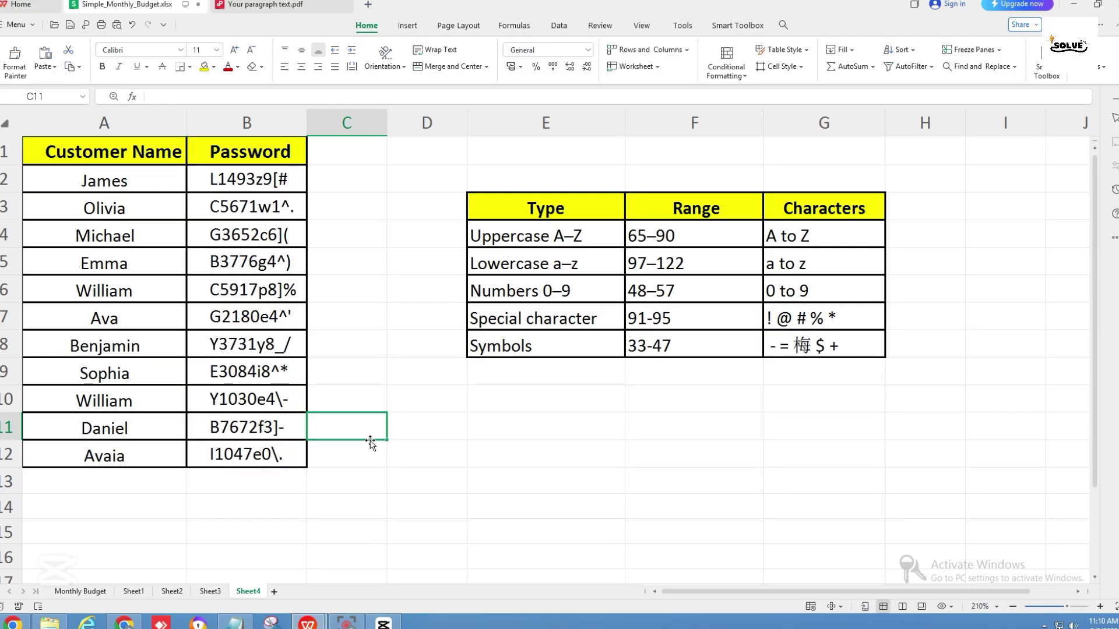
{"action": "left_click", "coordinate": [348, 526]}
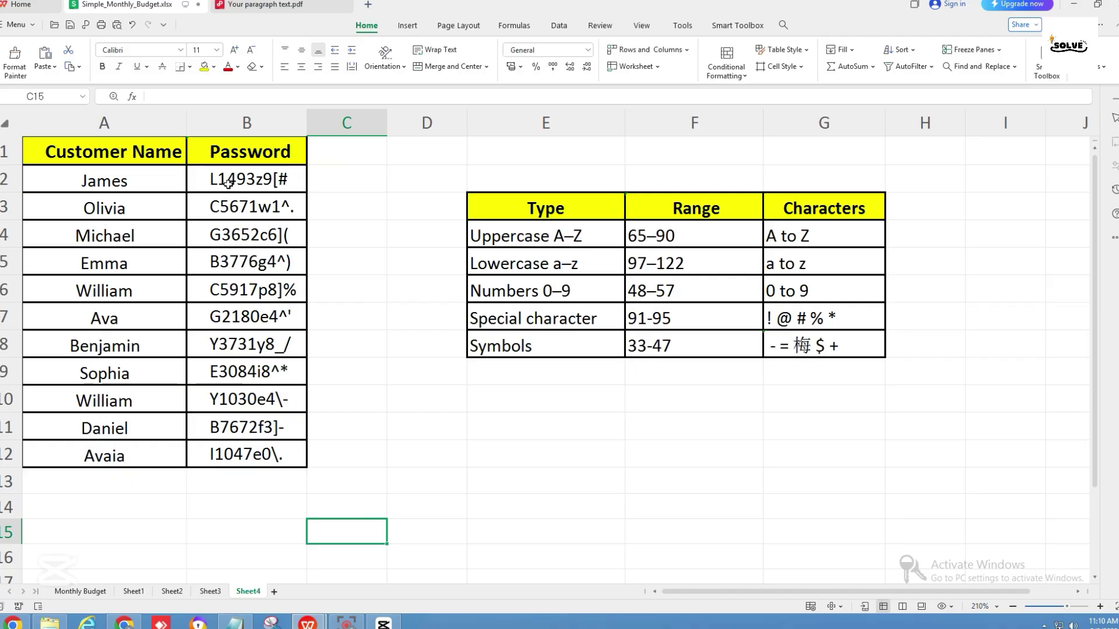
Replace the formulas in B2:B12 with their static values by copying the range and pasting it over itself as values
{"action": "left_click_drag", "start_coordinate": [228, 183], "coordinate": [265, 454]}
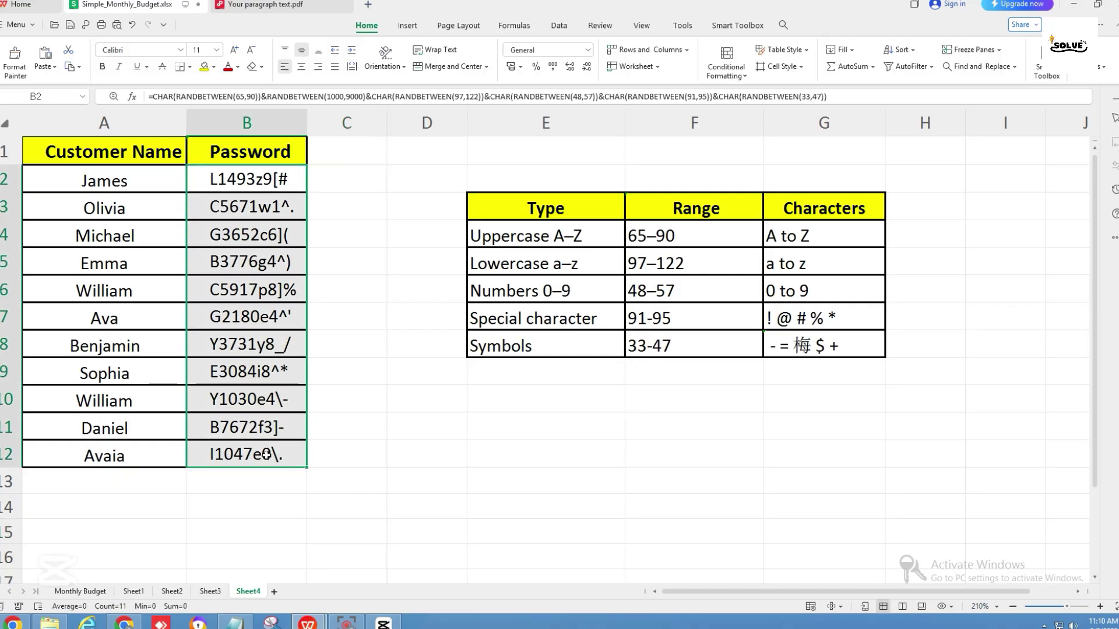
{"action": "key", "text": "ctrl+c"}
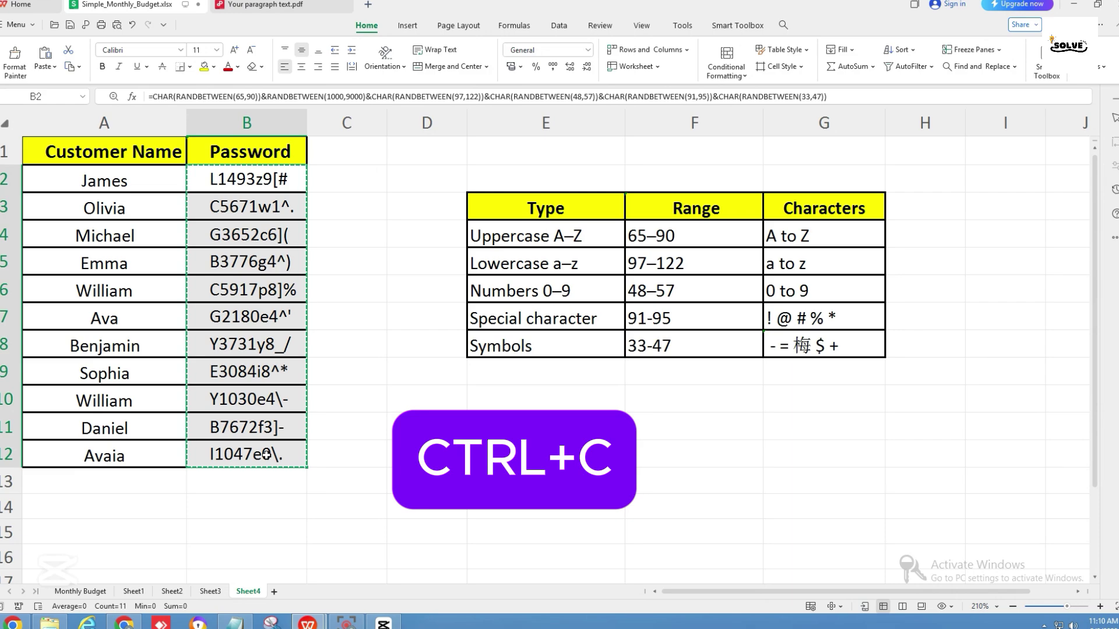
{"action": "right_click", "coordinate": [262, 229]}
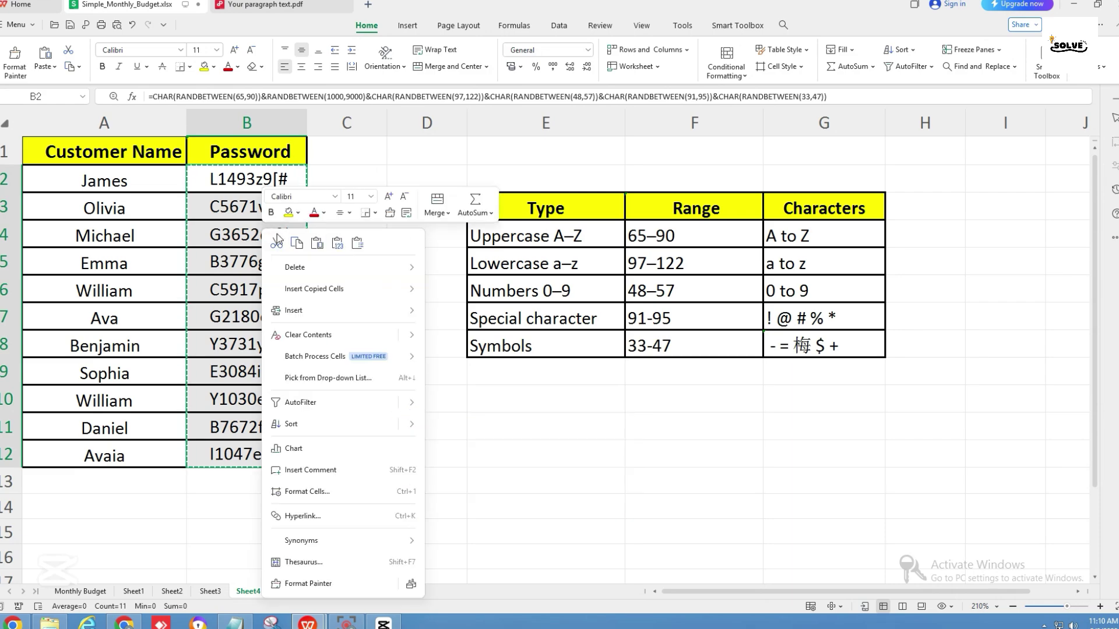
{"action": "left_click", "coordinate": [337, 246]}
{"action": "left_click", "coordinate": [350, 329]}
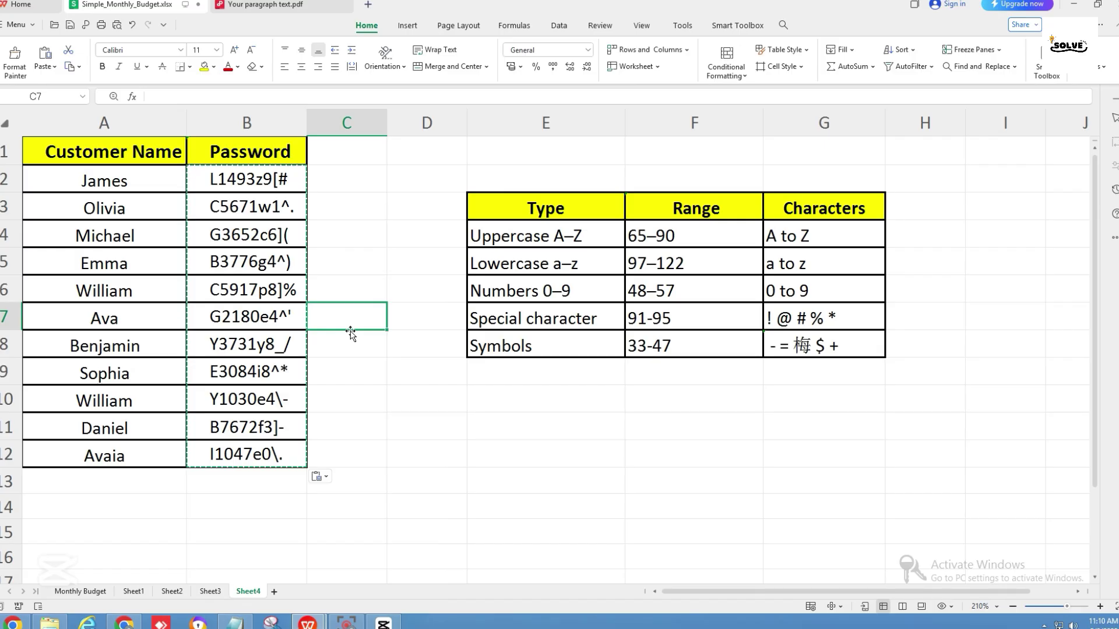
{"action": "key", "text": "Escape"}
{"action": "key", "text": "Escape"}
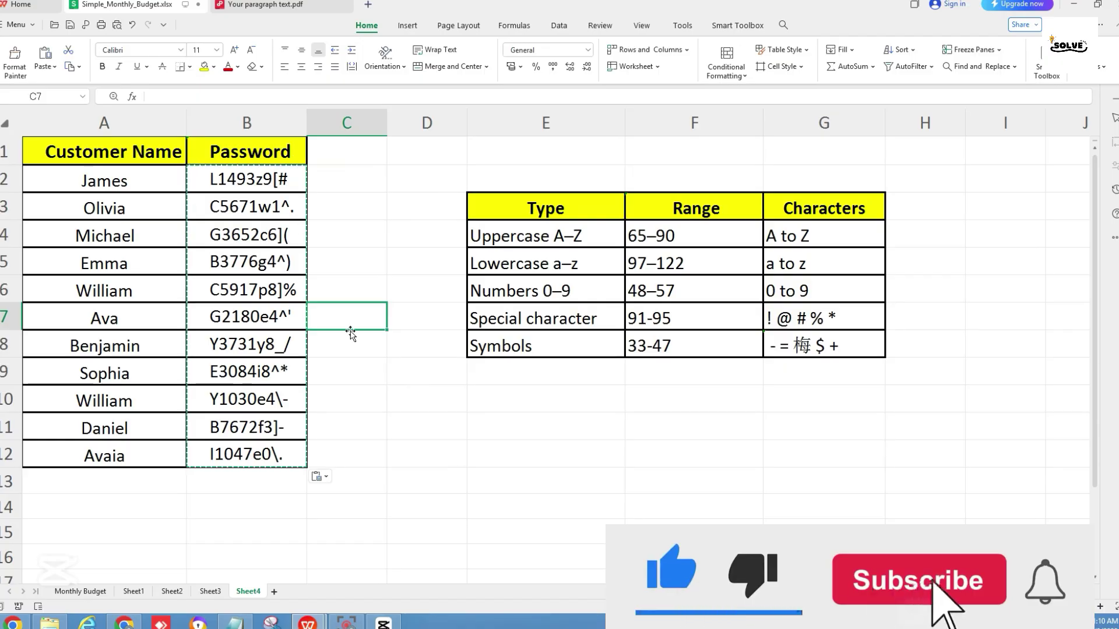
{"action": "key", "text": "Escape"}
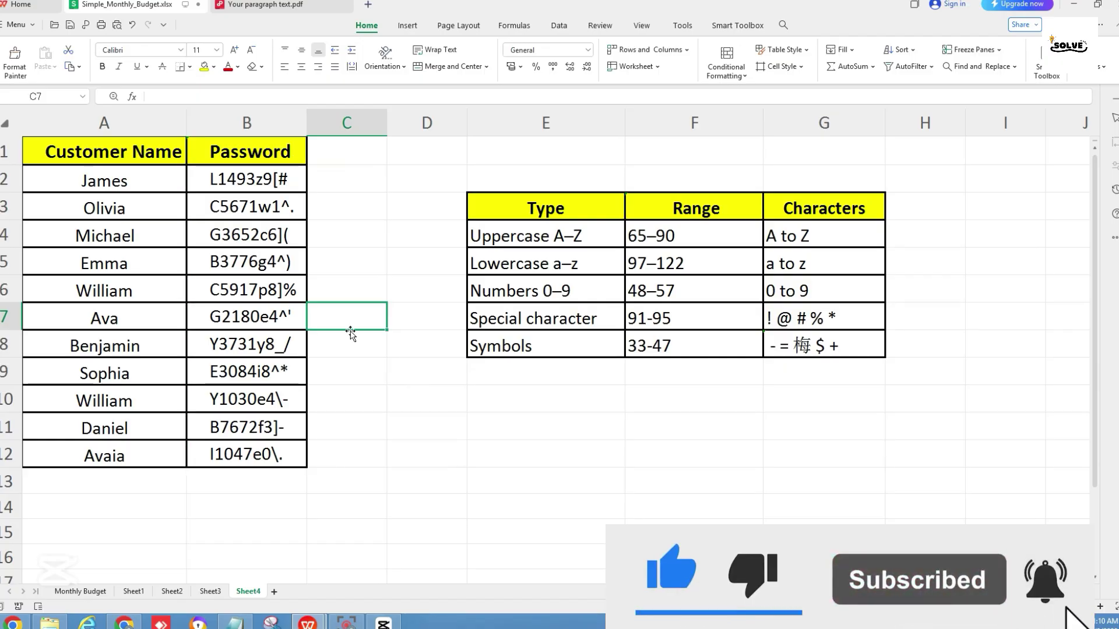